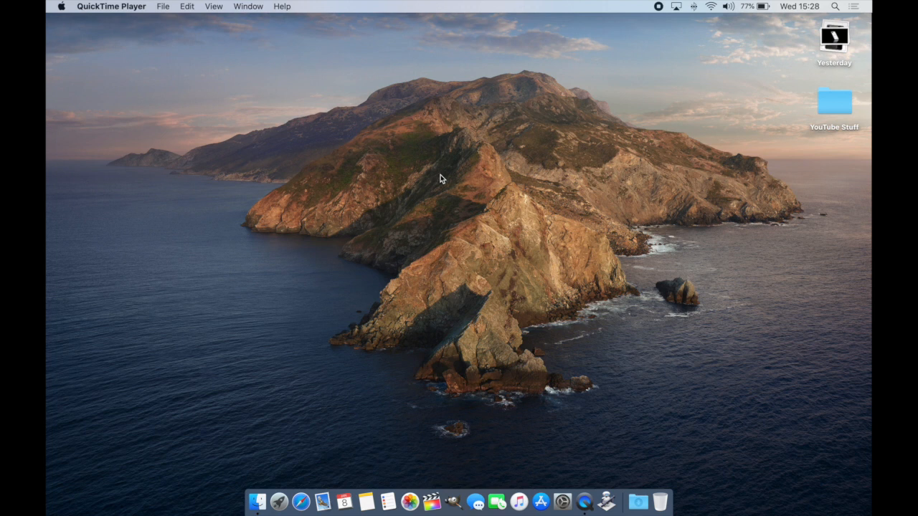
Create a new folder on the desktop and name it Tesst
right_click(647, 130)
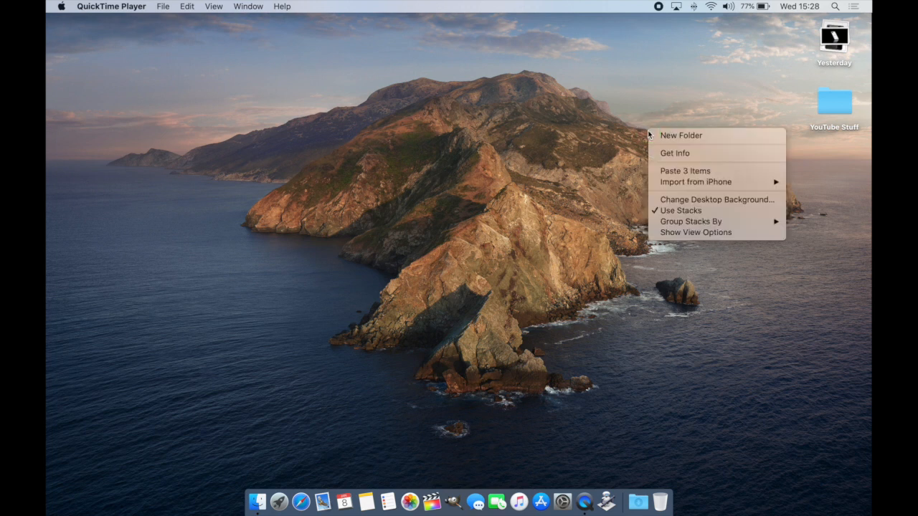
click(692, 136)
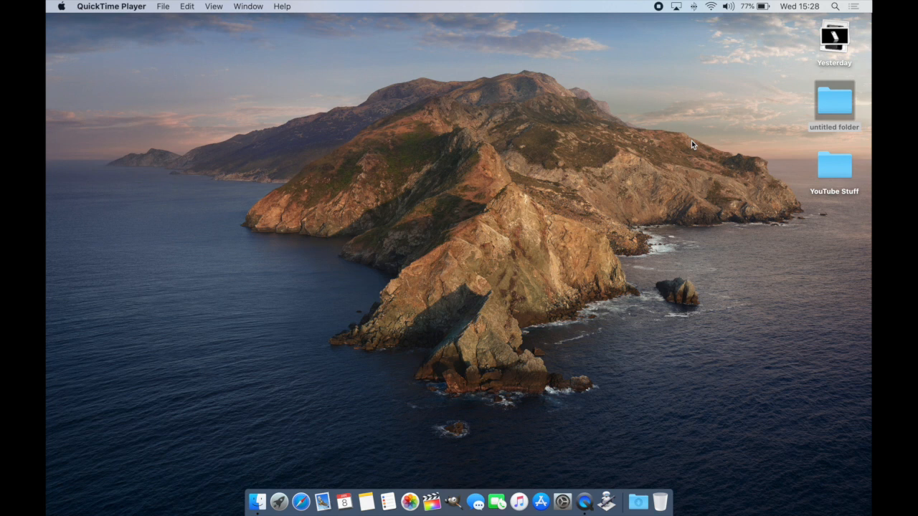
right_click(822, 122)
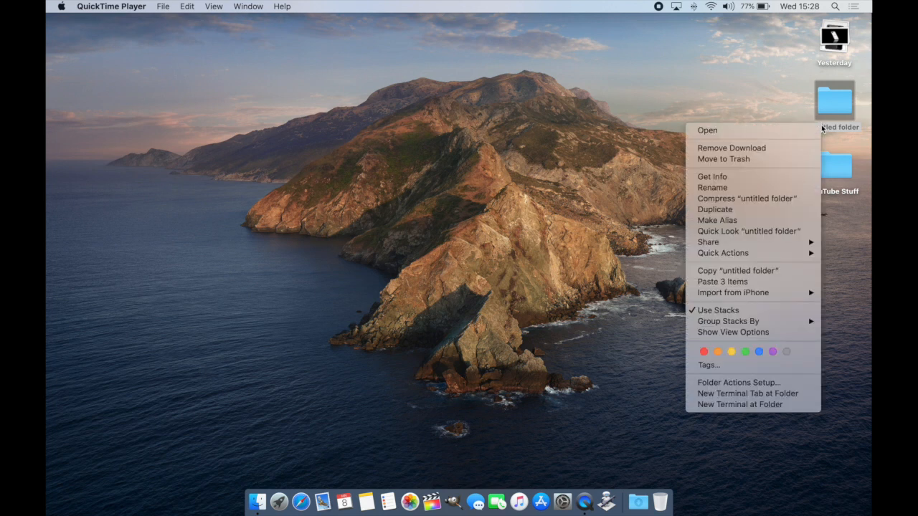
click(743, 187)
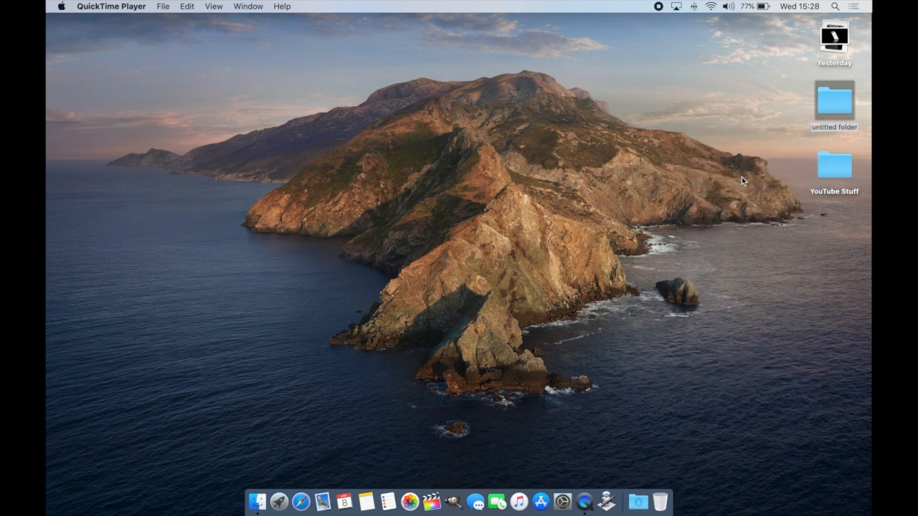
click(840, 127)
right_click(841, 127)
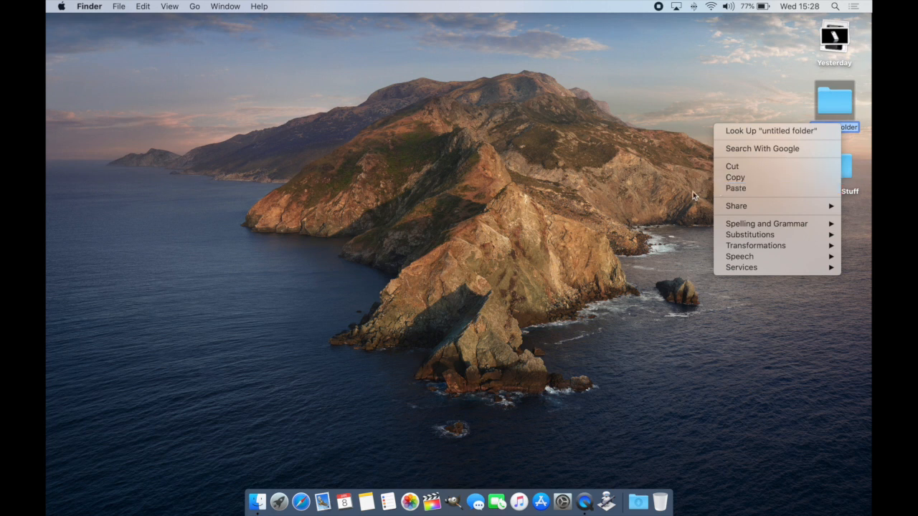
key(Escape)
right_click(826, 105)
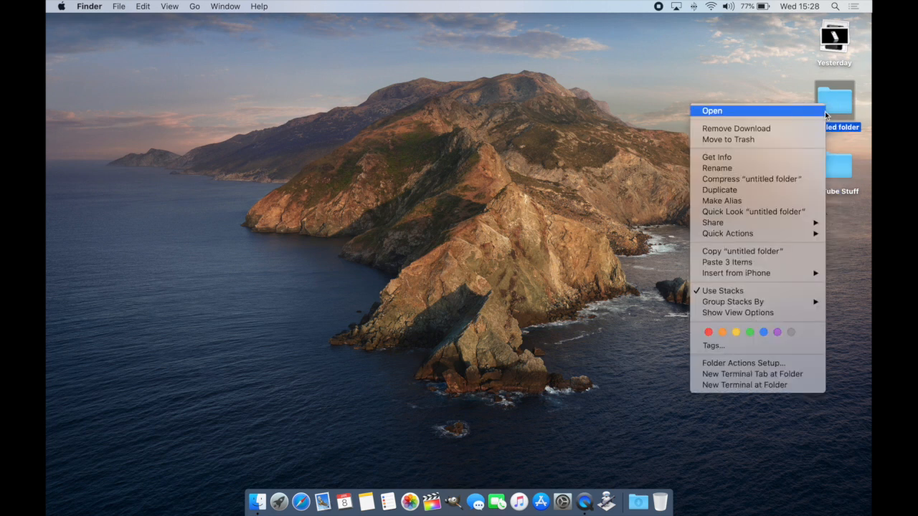
click(761, 168)
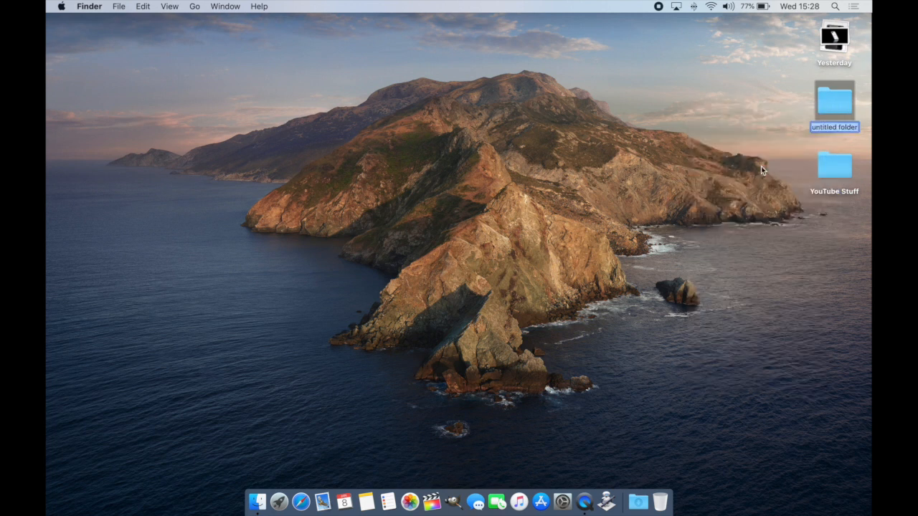
text(Tesdt)
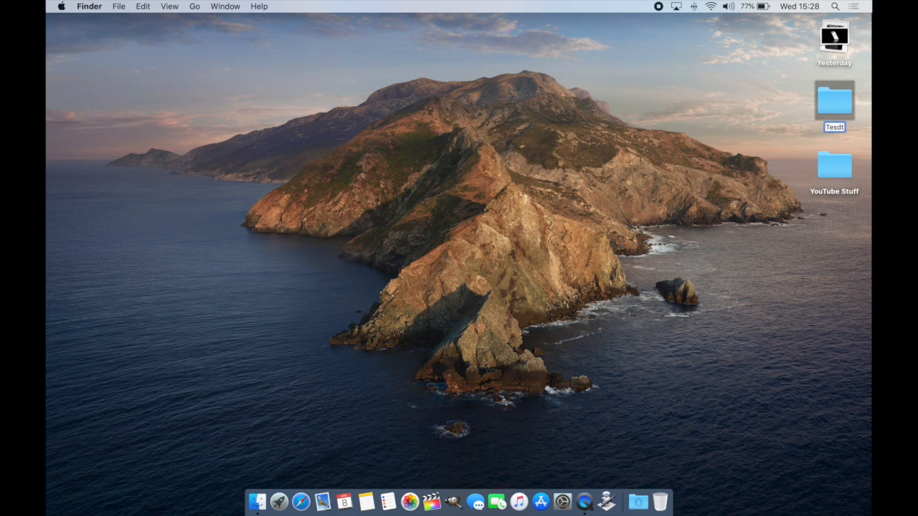
key(BackSpace)
key(BackSpace)
text(st)
key(Return)
Move the Yesterday stack of video files from the desktop into the Tesst folder and close the folder window
double_click(832, 105)
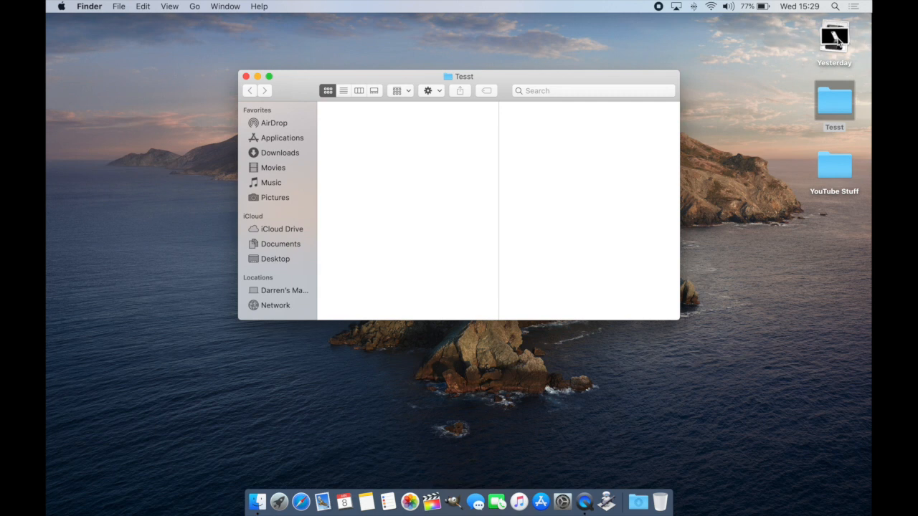
drag(839, 42, 413, 159)
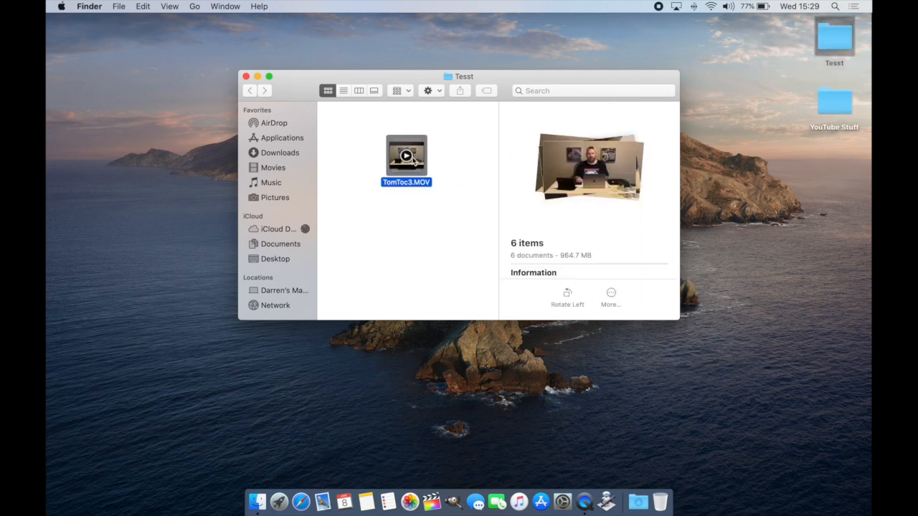
click(246, 76)
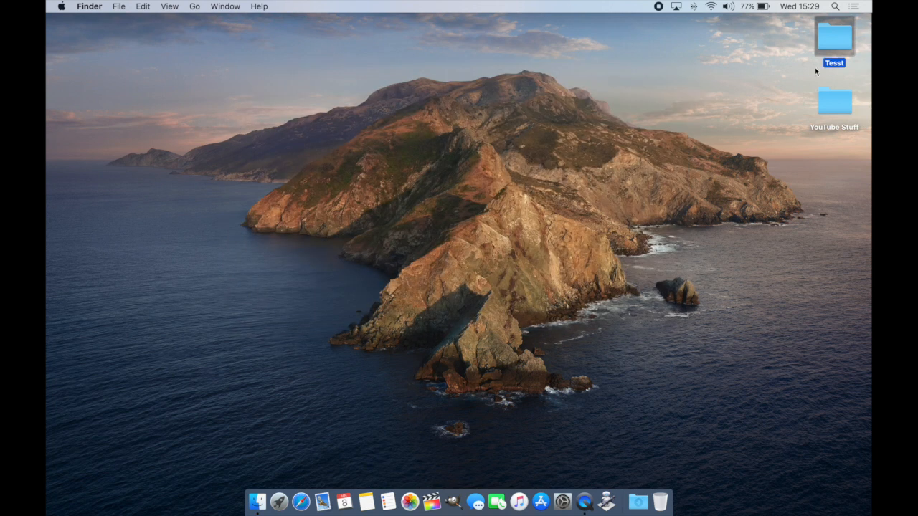
Rename the Tesst folder on the desktop as Test
right_click(833, 63)
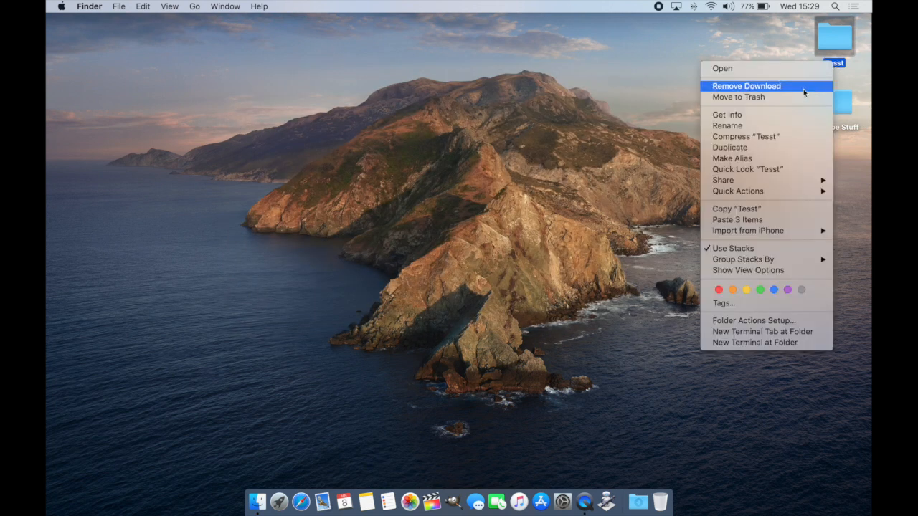
click(766, 126)
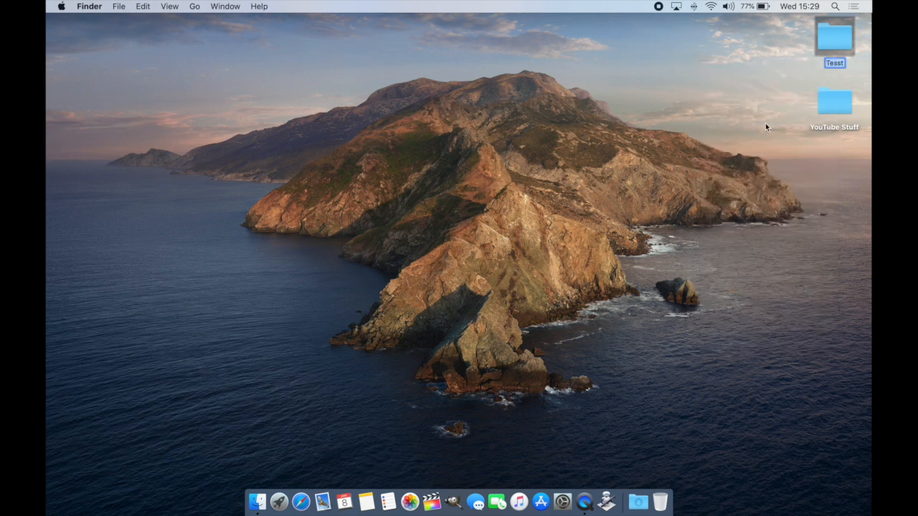
text(Test)
key(Return)
click(869, 8)
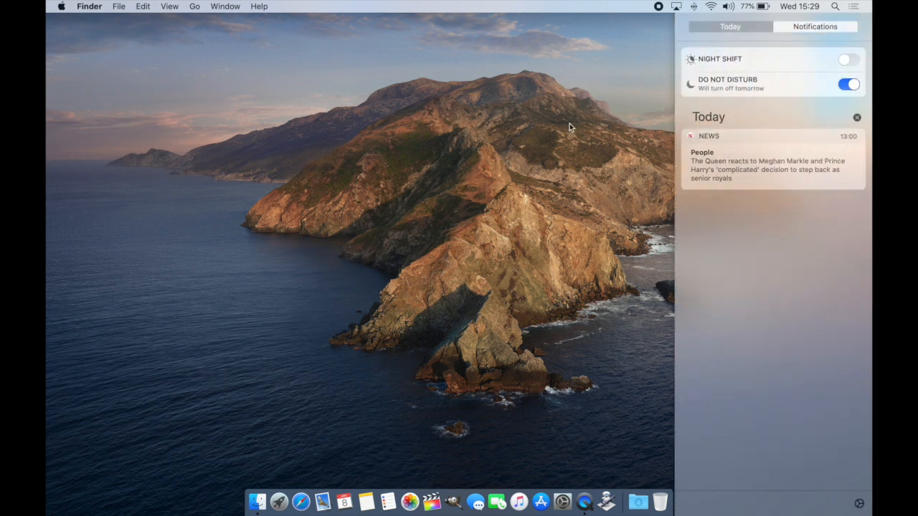
click(870, 8)
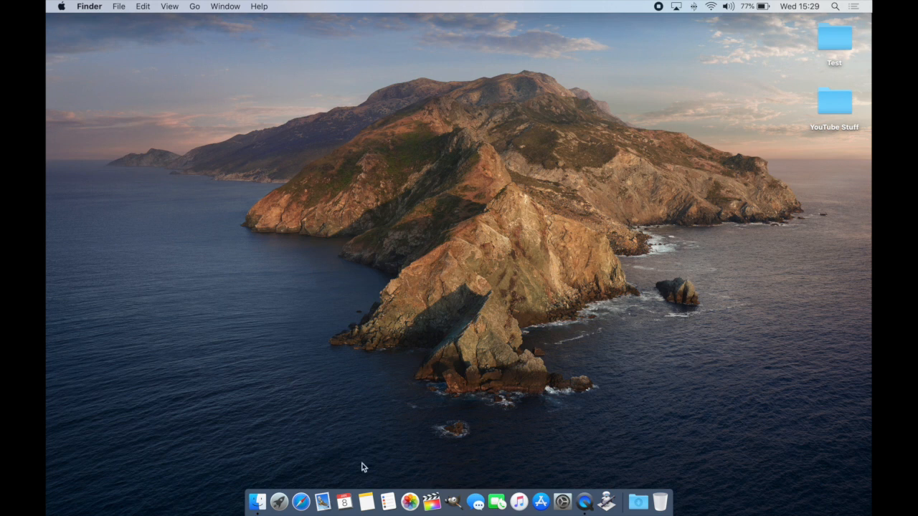
Launch Final Cut Pro and continue to its editing workspace
click(433, 505)
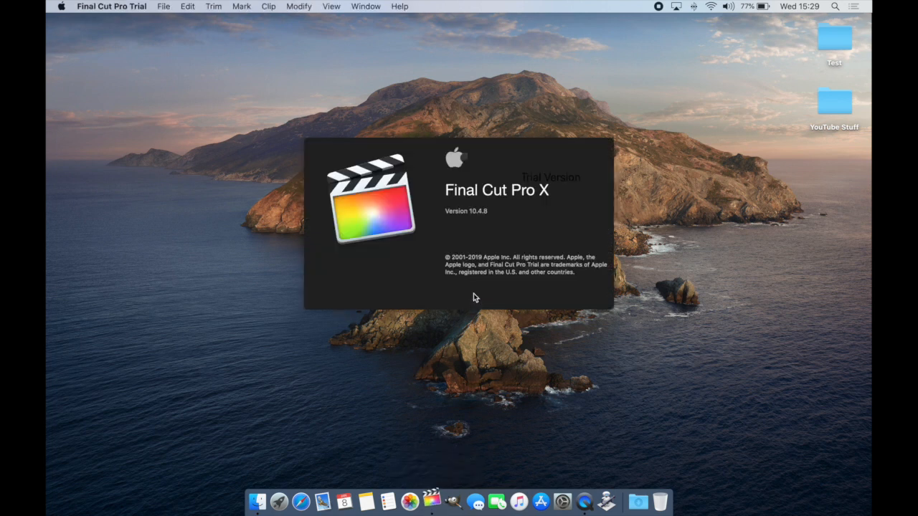
click(559, 191)
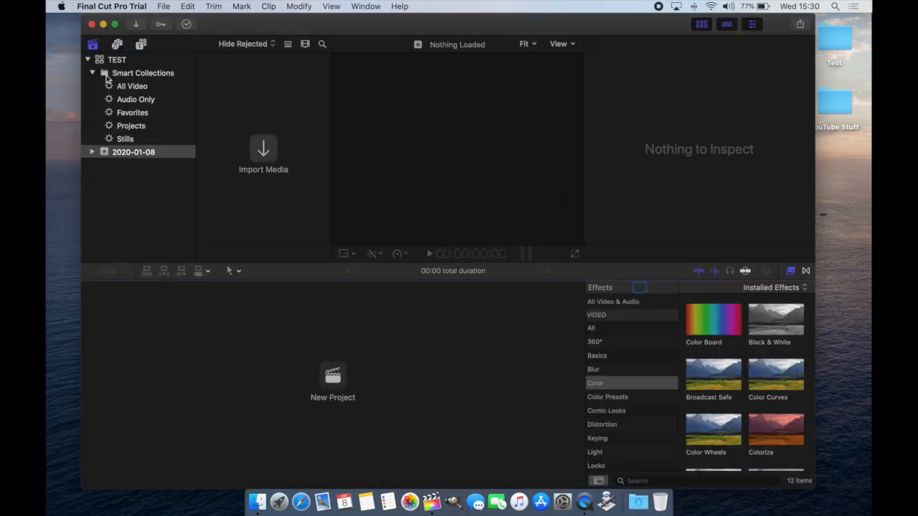
Close the open TEST library and hide the Effects browser
click(117, 60)
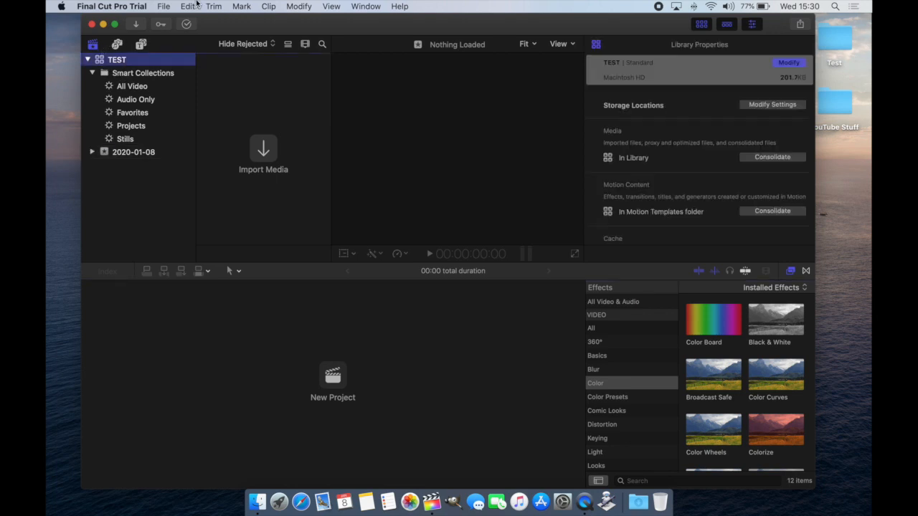
click(164, 7)
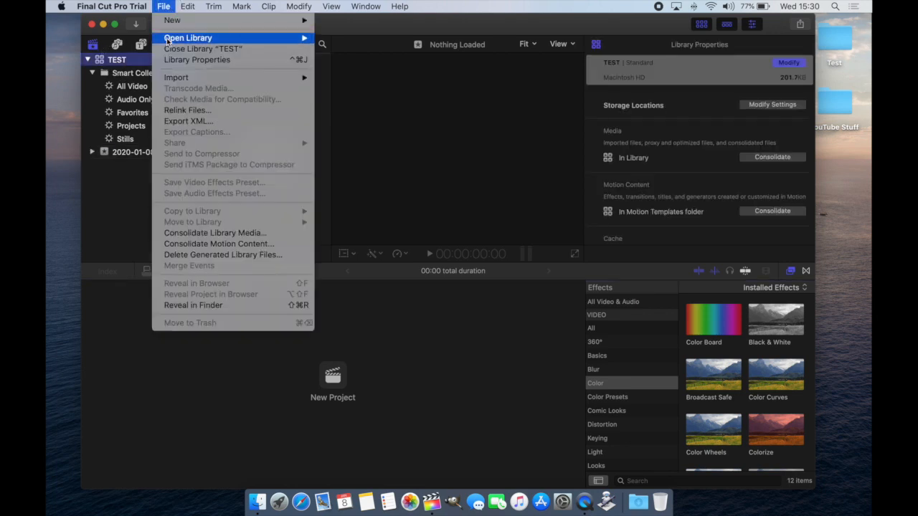
click(166, 48)
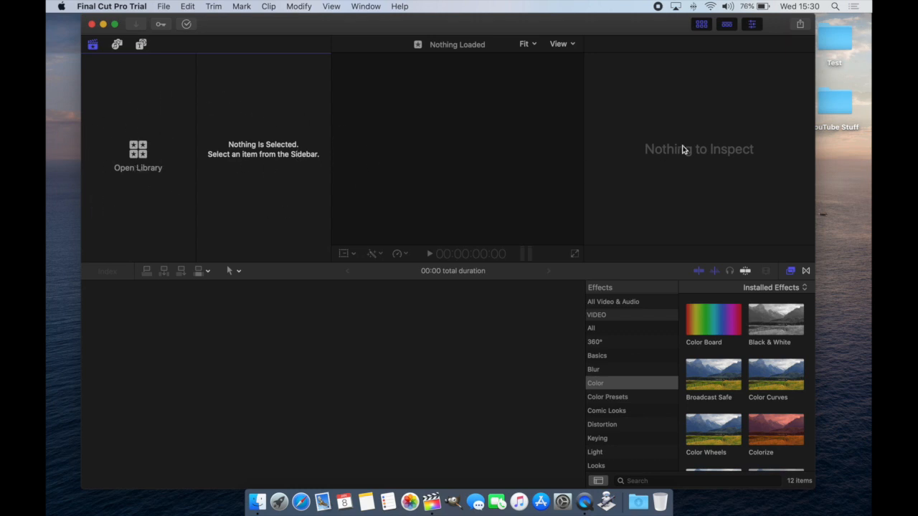
click(792, 271)
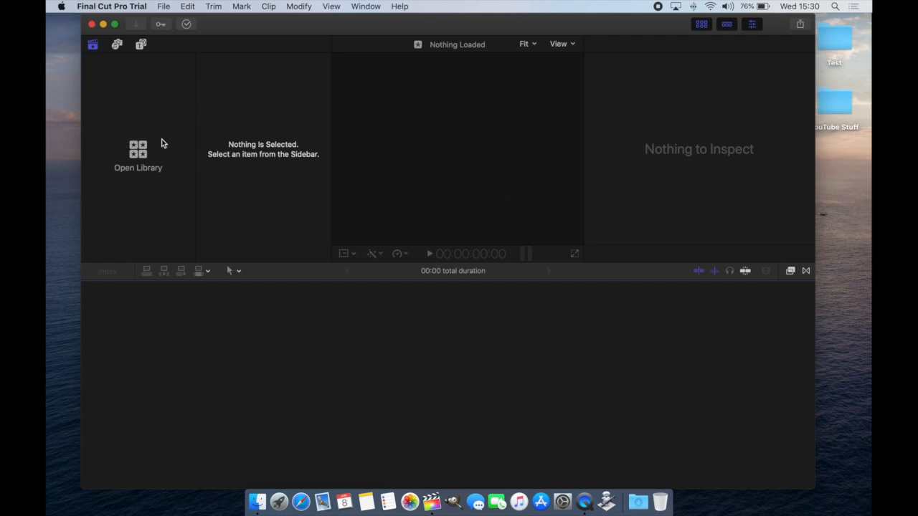
Create a new library named TEST1 in the Movies folder
click(139, 154)
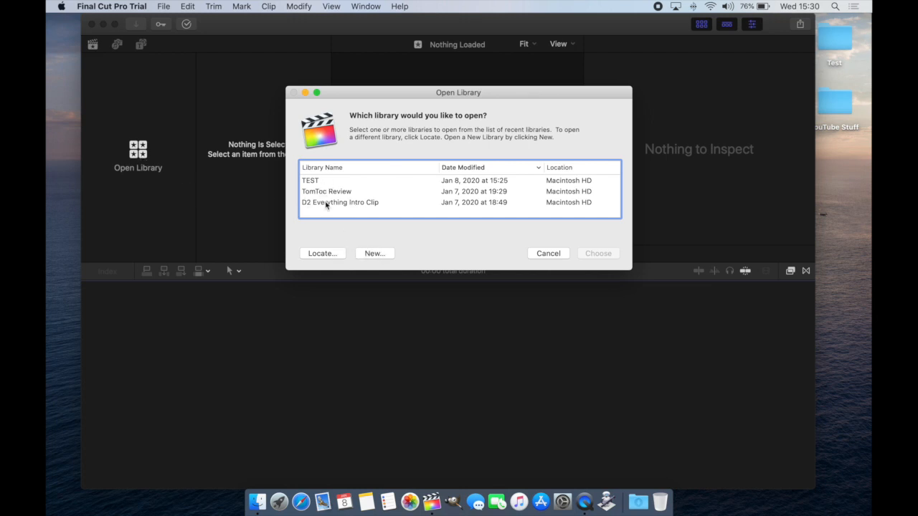
click(373, 254)
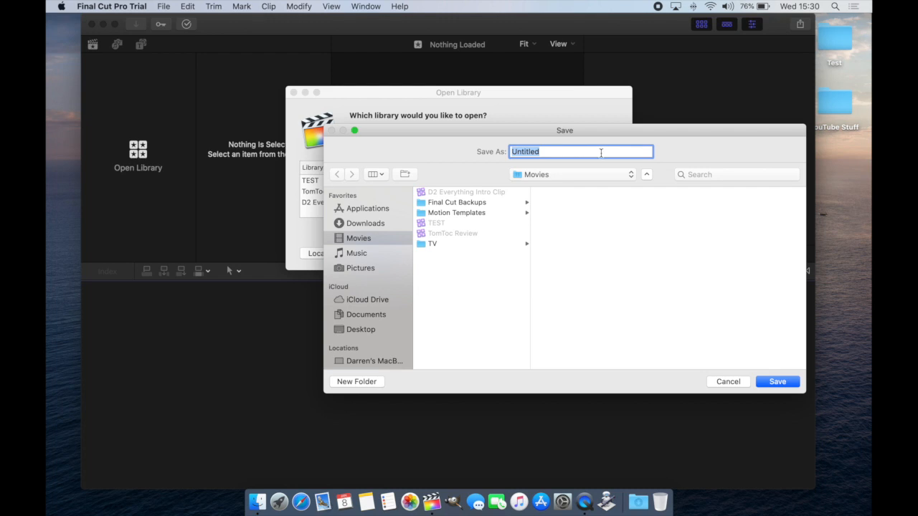
text(TEST)
click(840, 44)
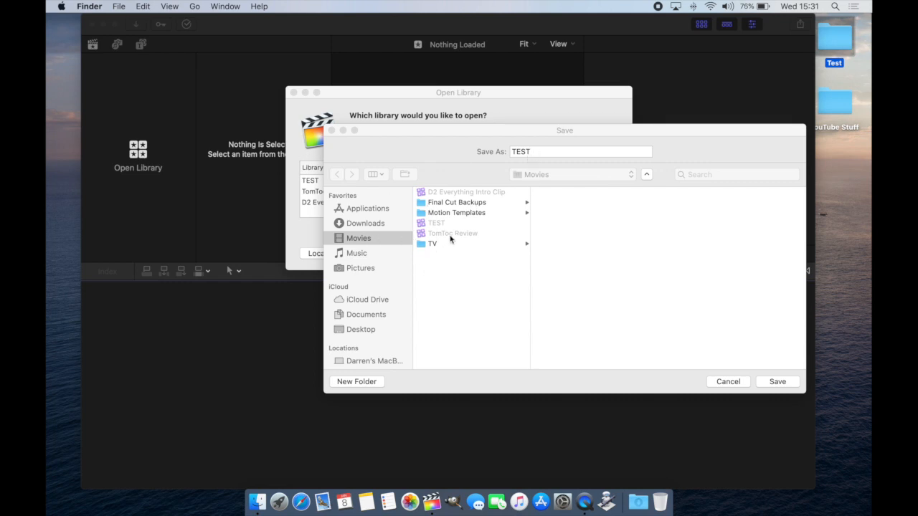
click(778, 382)
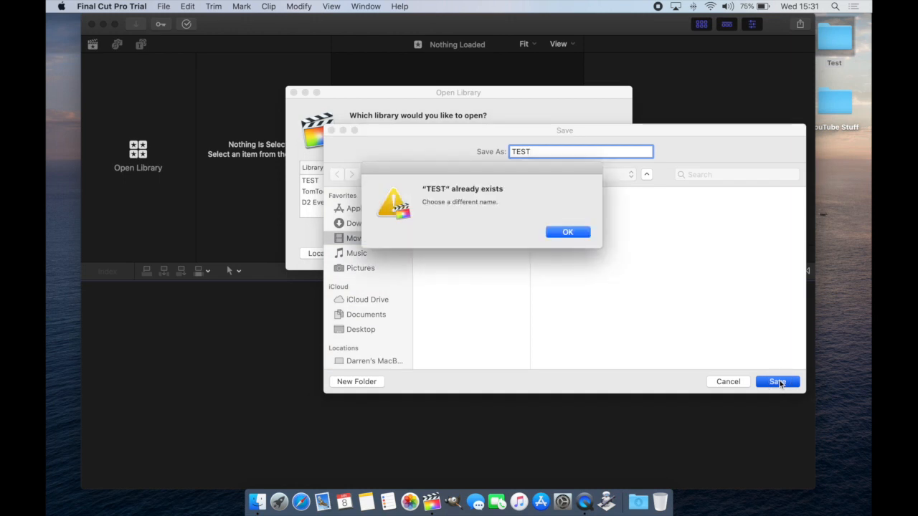
click(566, 233)
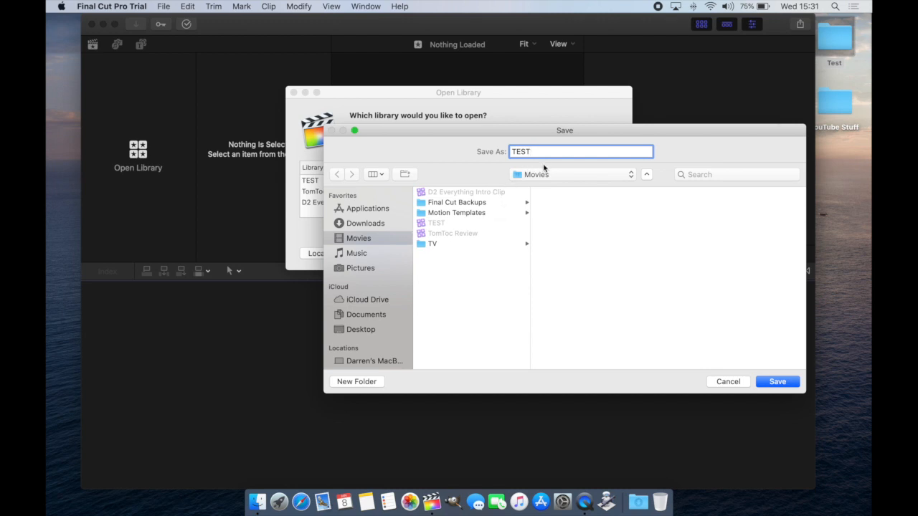
text(1)
click(776, 382)
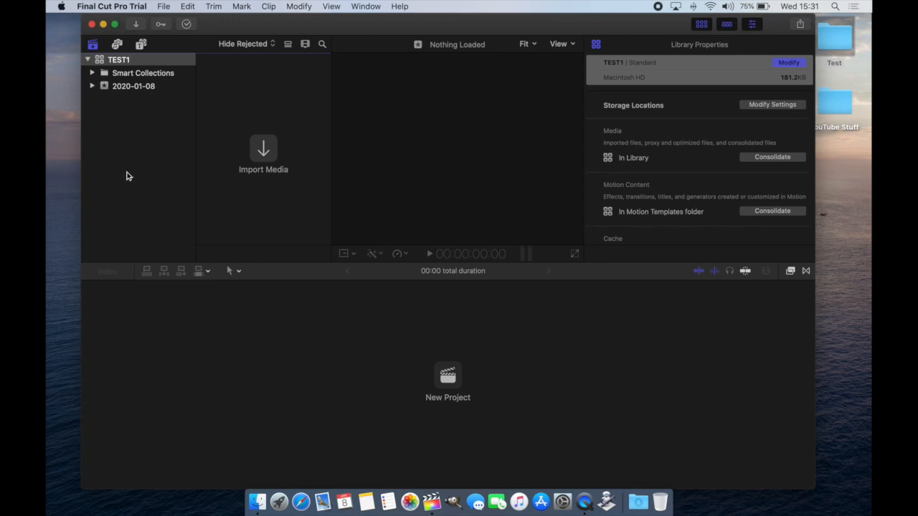
Expand the Smart Collections of the TEST1 library and look at them and the 2020-01-08 event
click(92, 73)
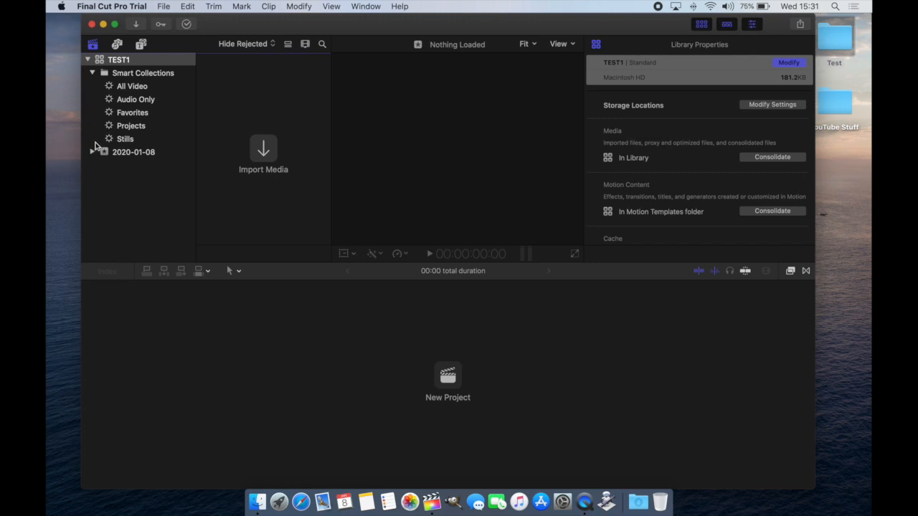
click(143, 153)
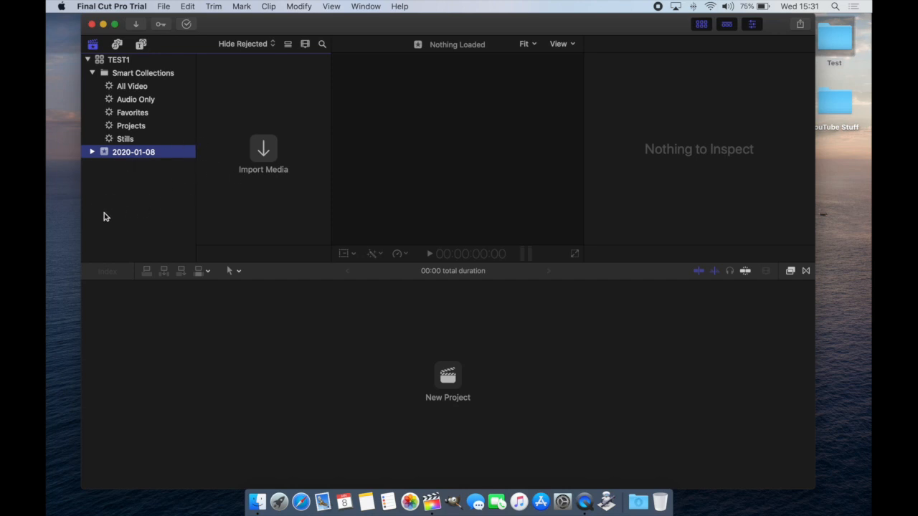
click(152, 76)
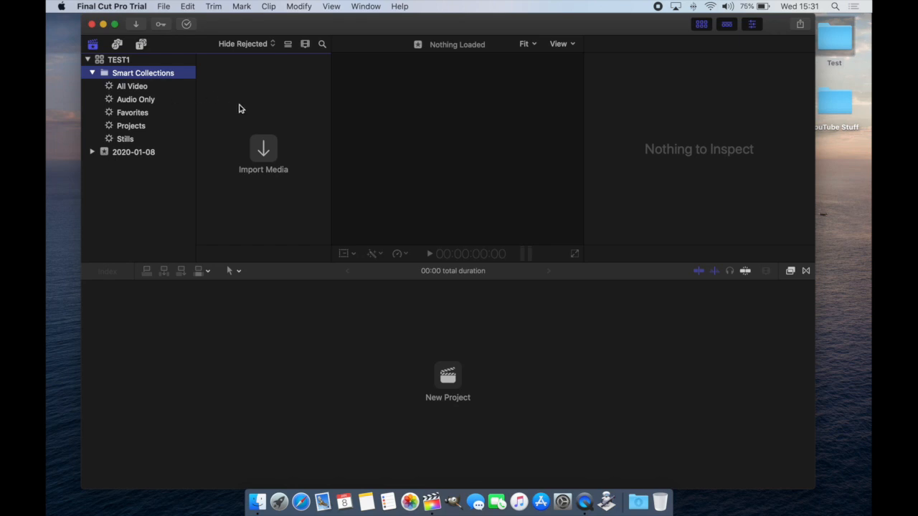
Import all six image and video files from the desktop's Test folder into the 2020-01-08 event, leaving the files in place
click(267, 159)
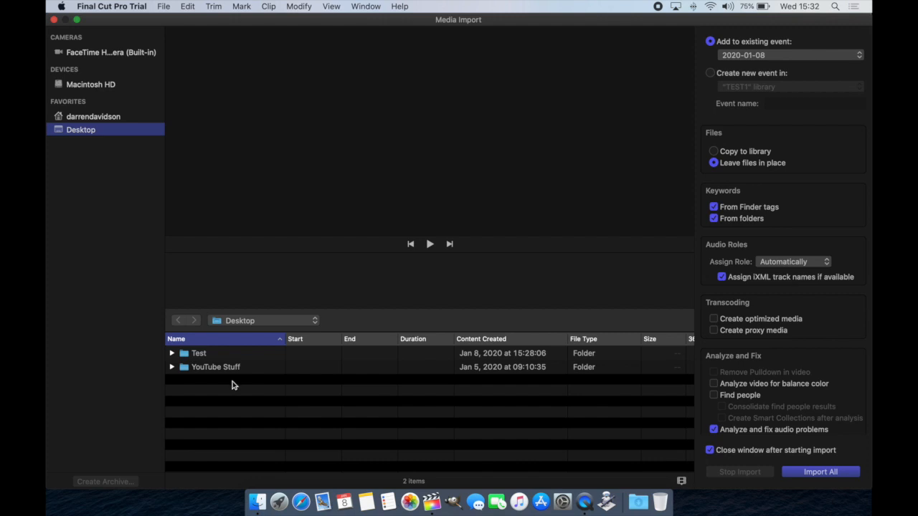
click(279, 320)
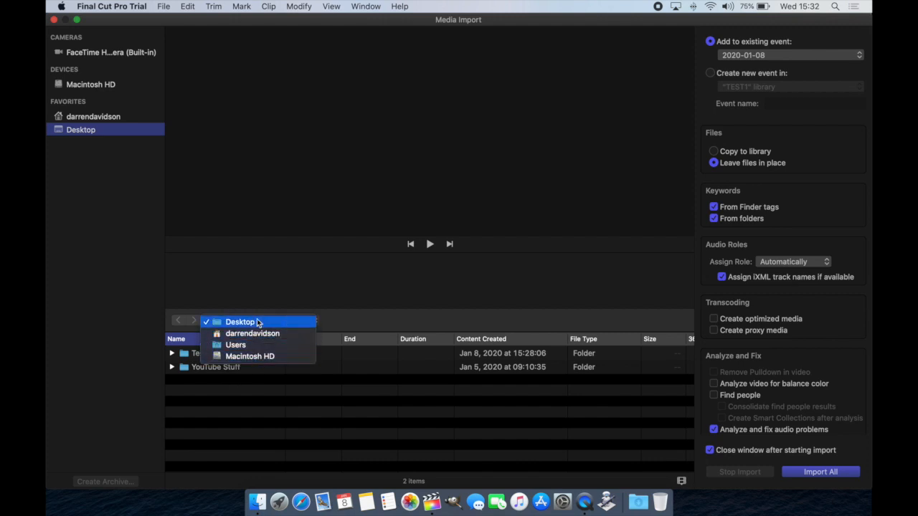
click(261, 337)
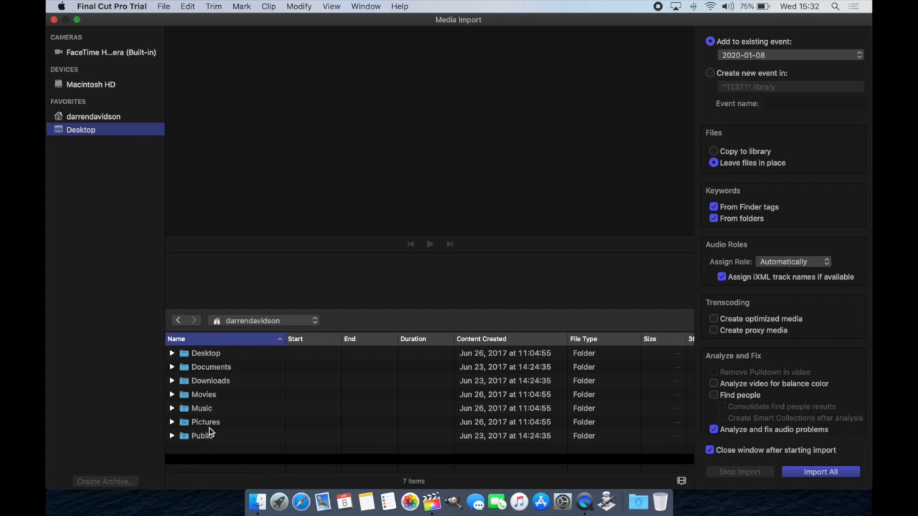
double_click(208, 355)
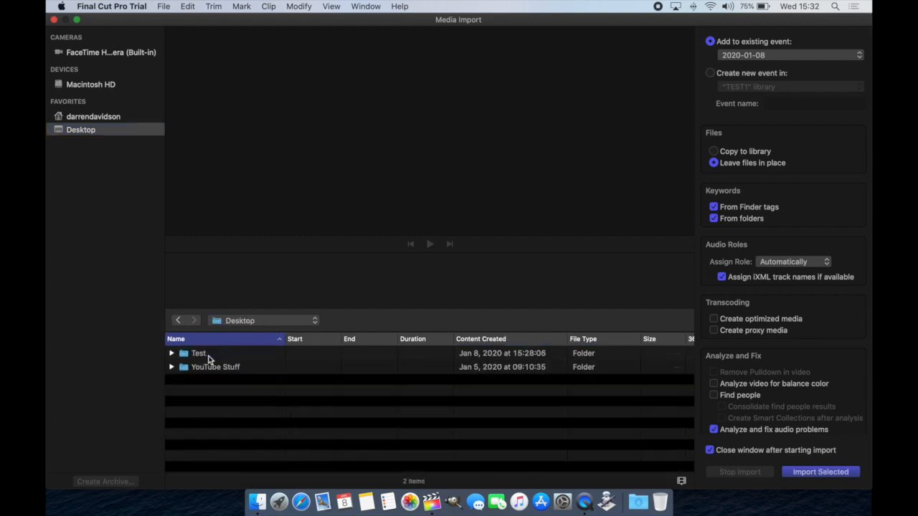
click(203, 354)
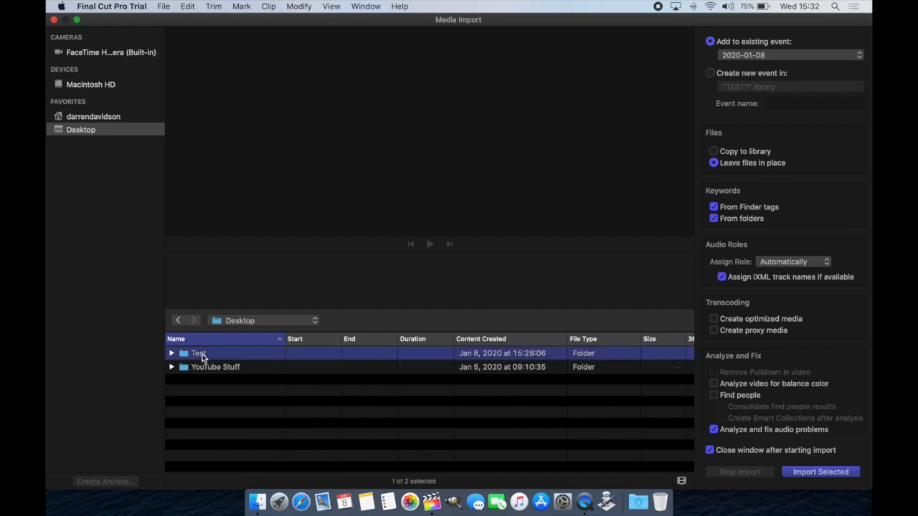
double_click(202, 354)
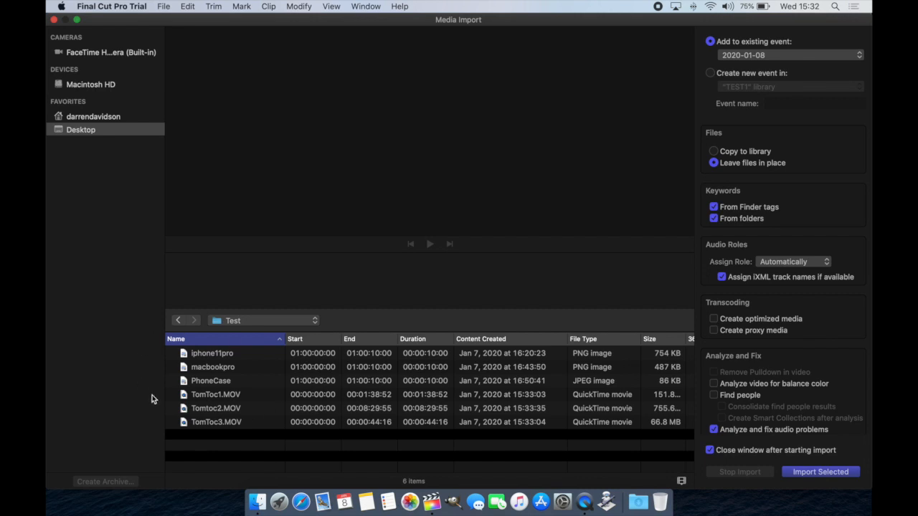
click(214, 354)
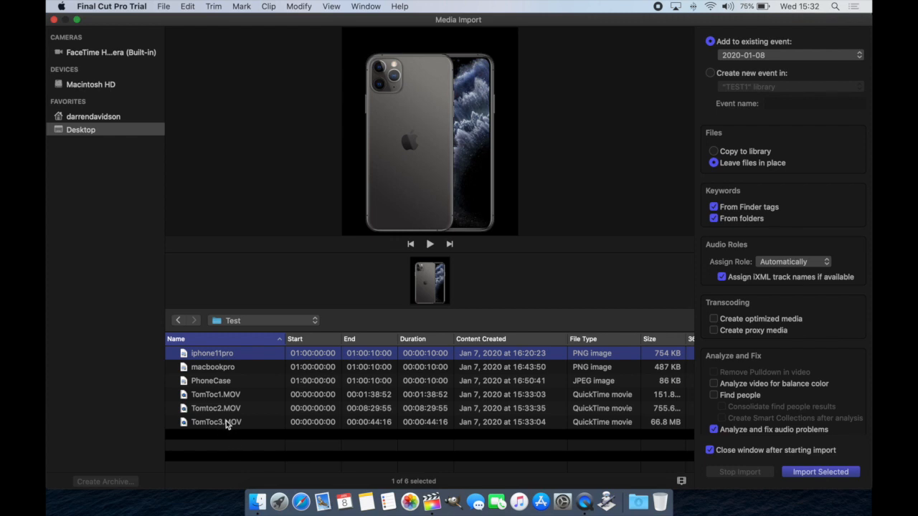
shift+click(226, 421)
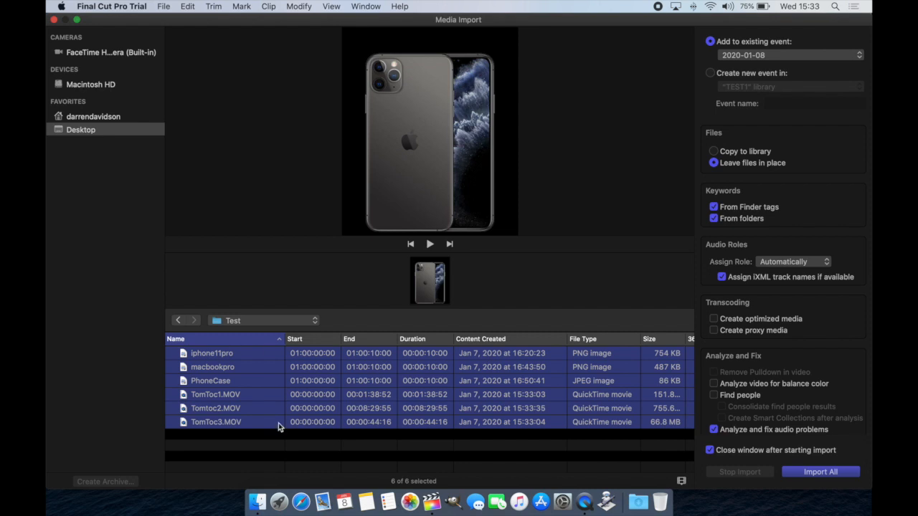
click(831, 471)
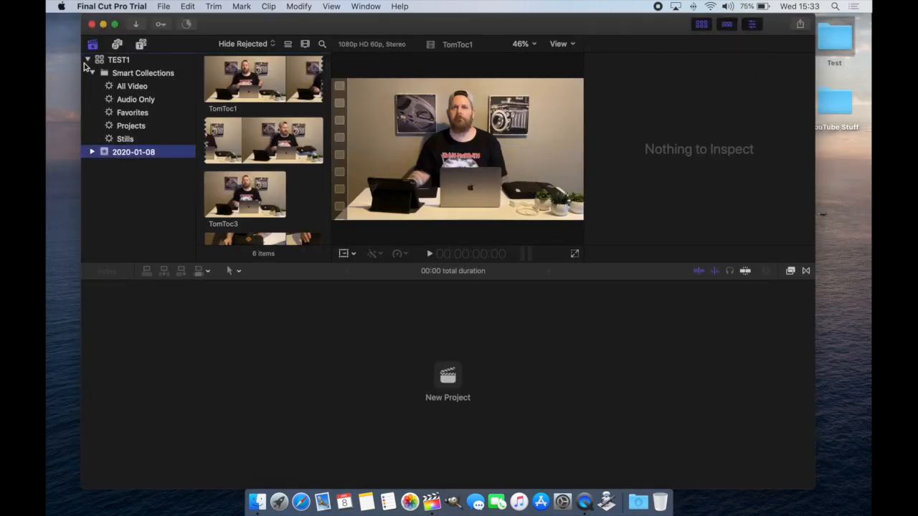
Check the TEST1 library properties and look through the imported clips in the All Video smart collection
click(141, 74)
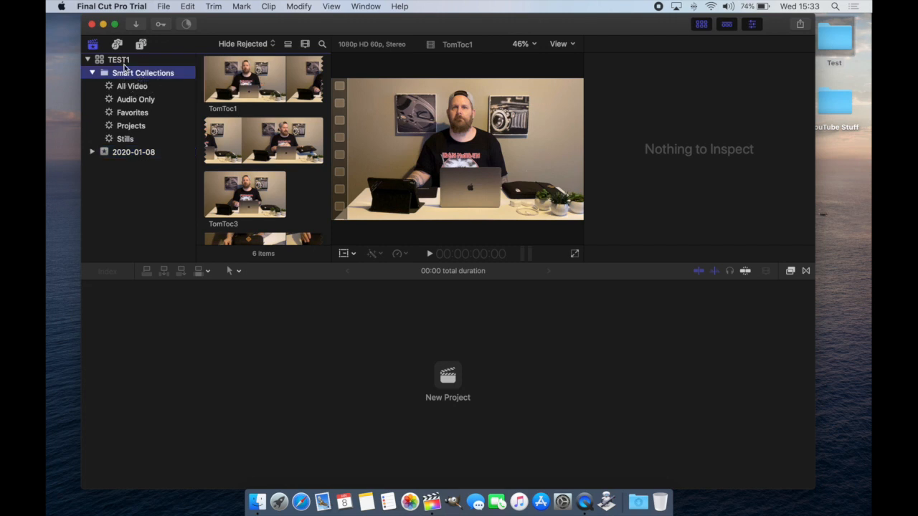
click(125, 62)
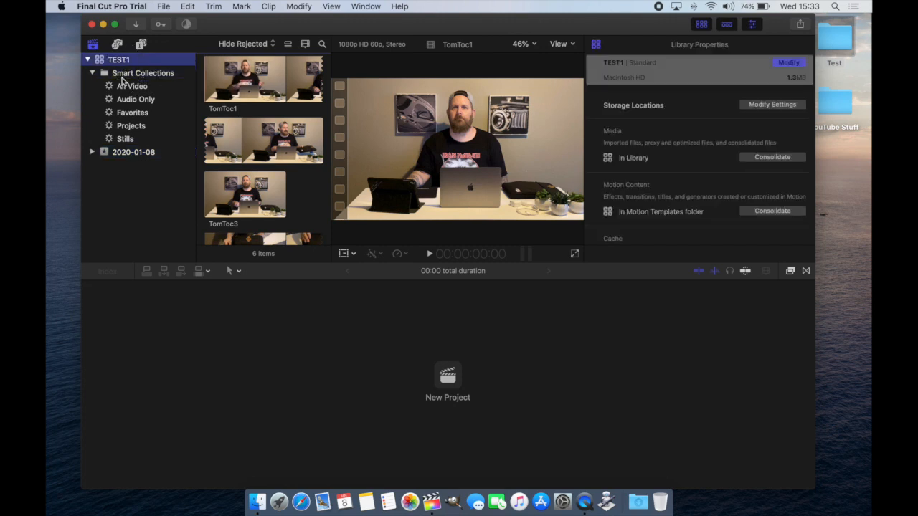
click(124, 75)
click(129, 88)
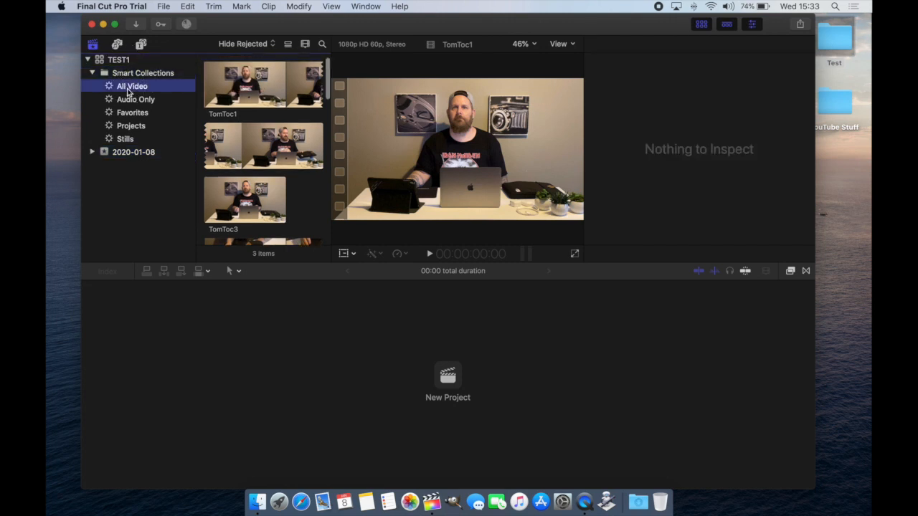
scroll(242, 162, down, 5)
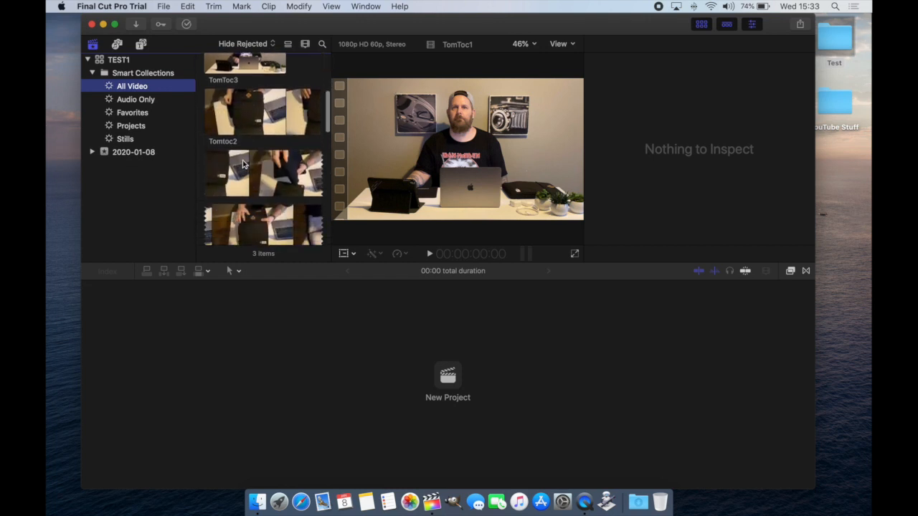
scroll(242, 162, down, 6)
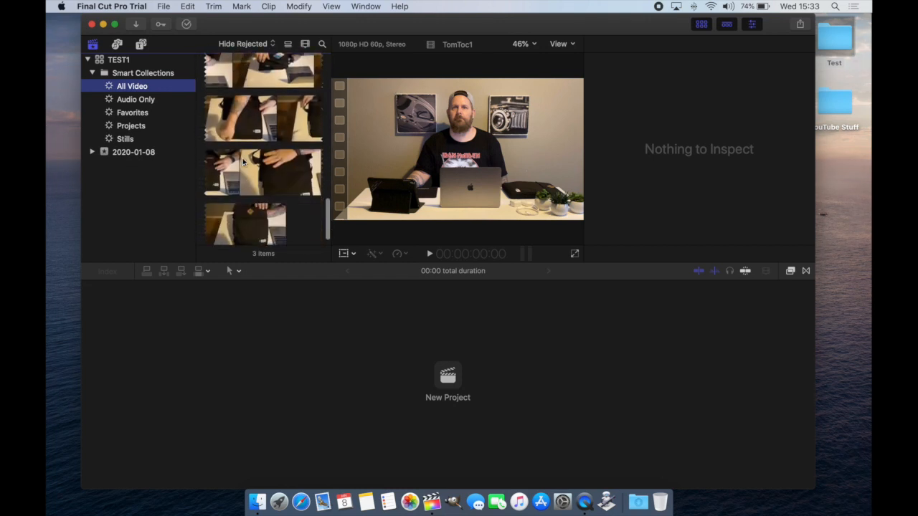
scroll(242, 158, up, 10)
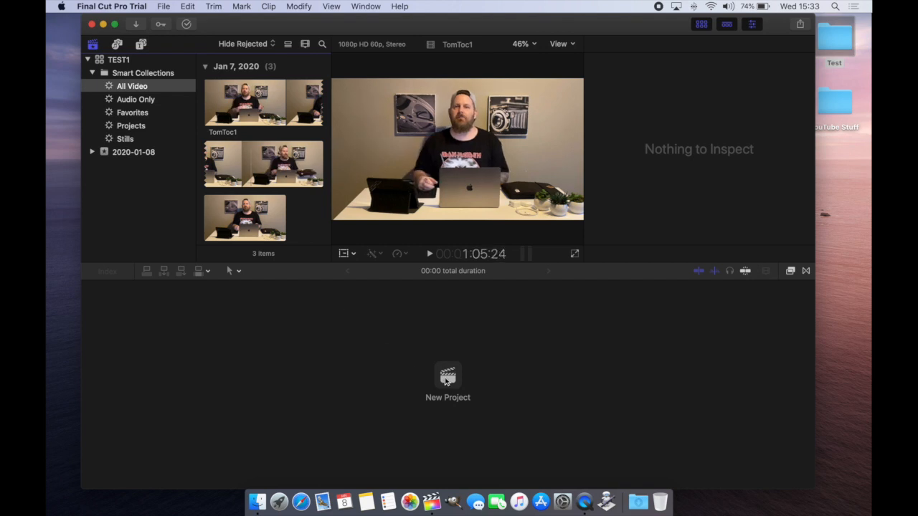
Create a project named TEST in the 2020-01-08 event with 720p HD video, 1280x720 resolution and a 24p rate
click(446, 379)
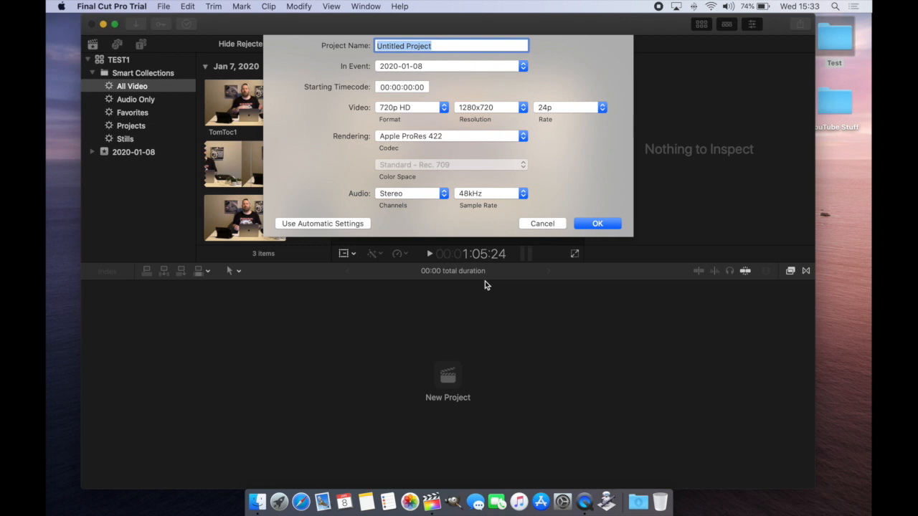
text(TEST)
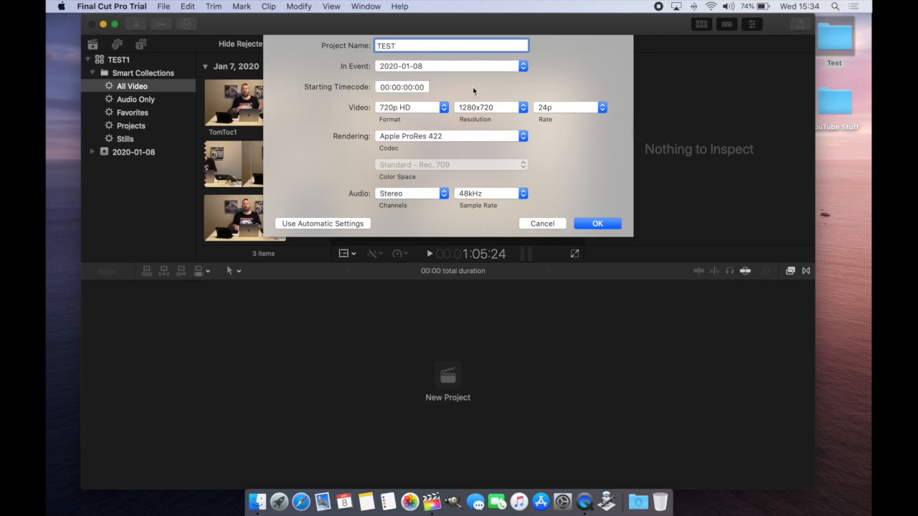
click(444, 109)
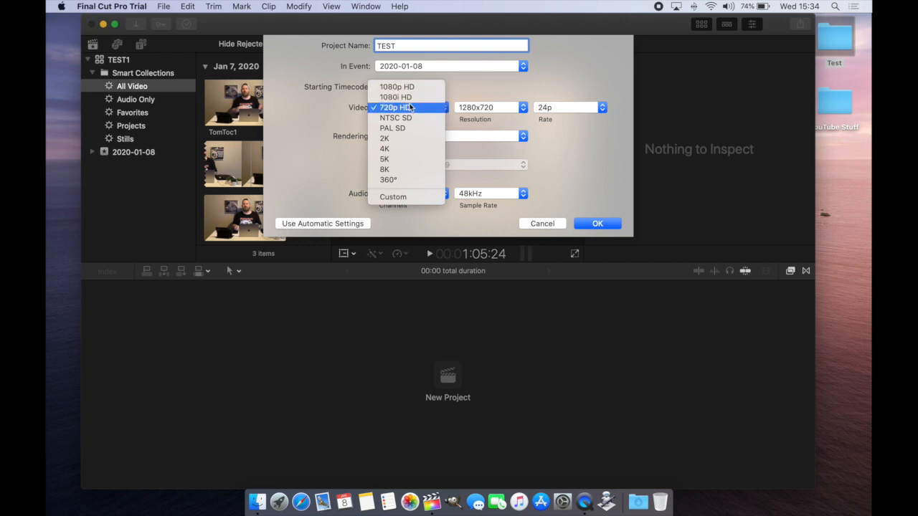
click(410, 108)
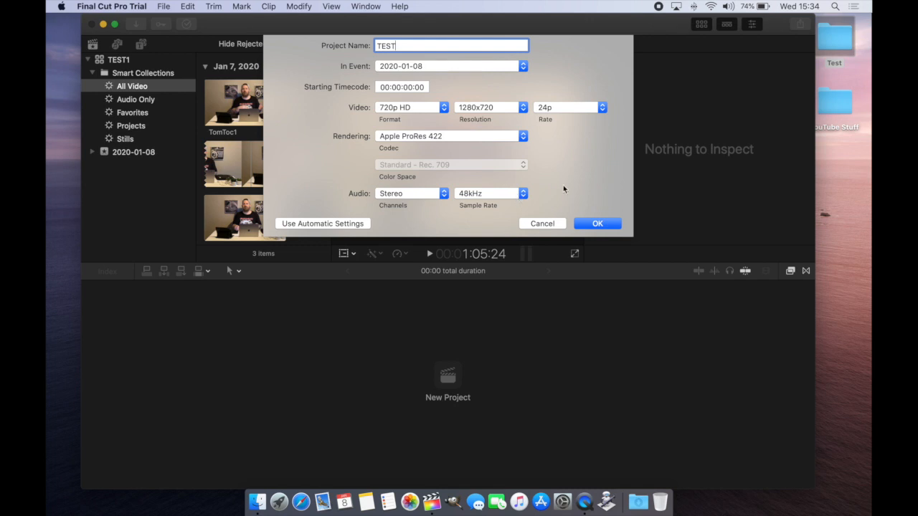
click(613, 224)
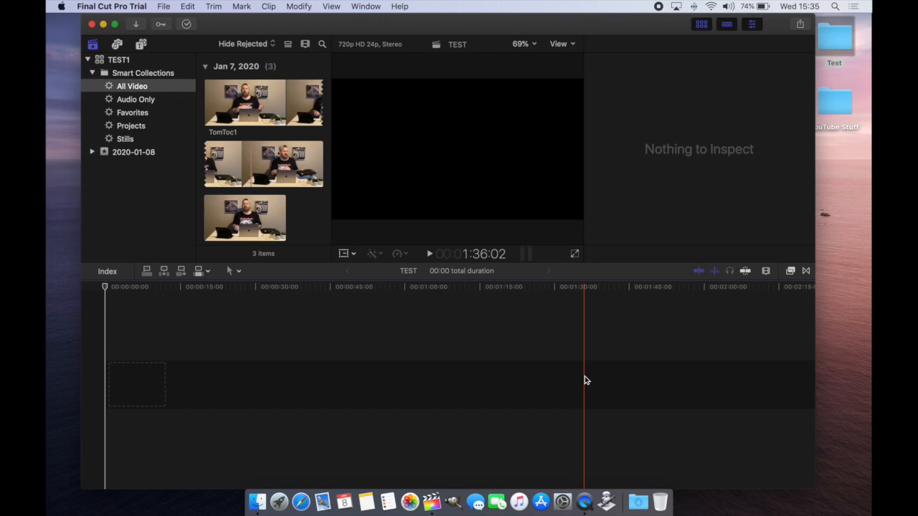
Place the whole TomToc1 clip at the start of the TEST project's timeline
click(211, 109)
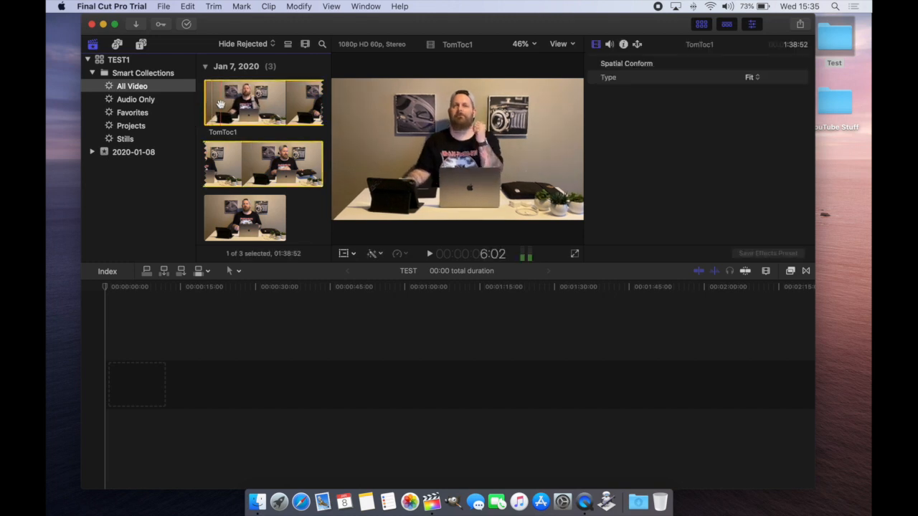
drag(220, 109, 128, 384)
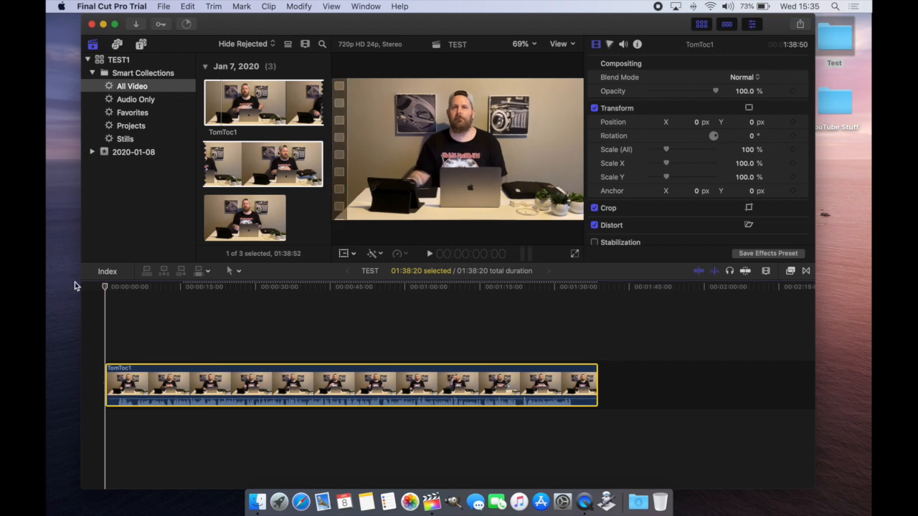
drag(106, 288, 47, 314)
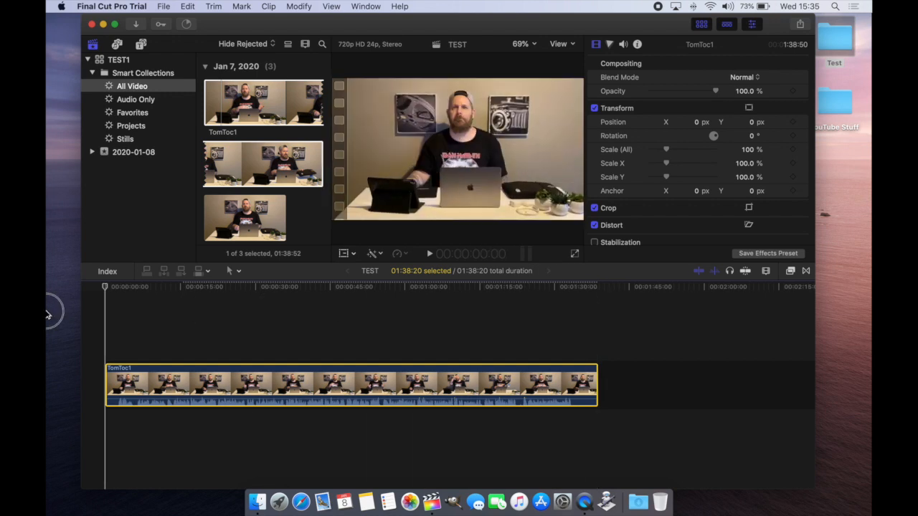
Set up a Master File export of the project titled TEST, using the H.264 video codec
click(164, 7)
mouse_move(306, 143)
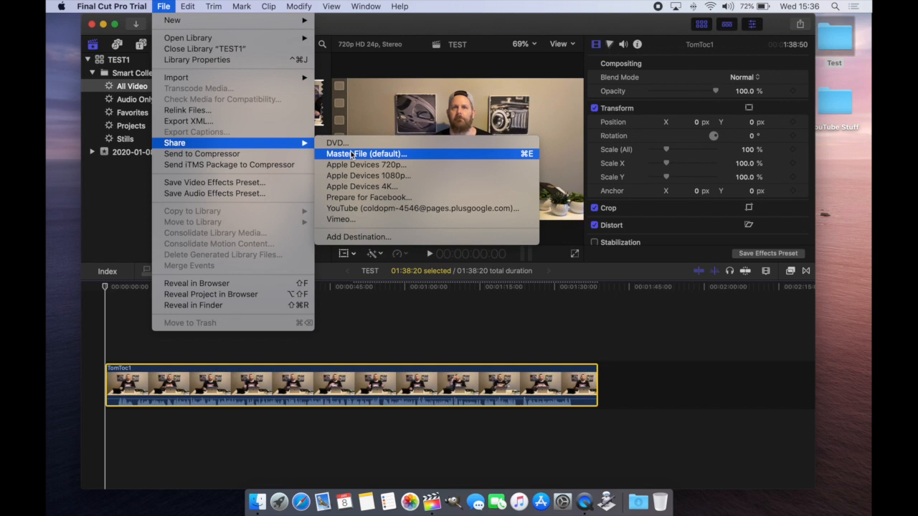
click(398, 155)
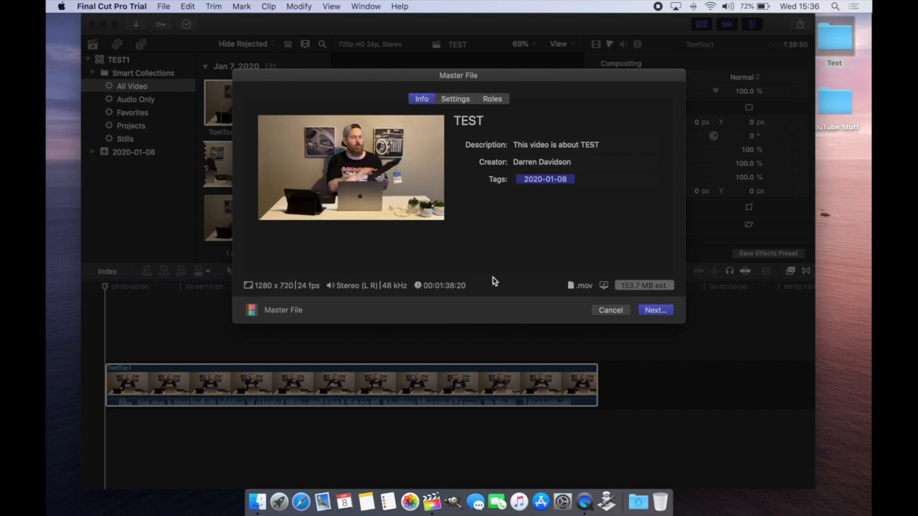
click(514, 126)
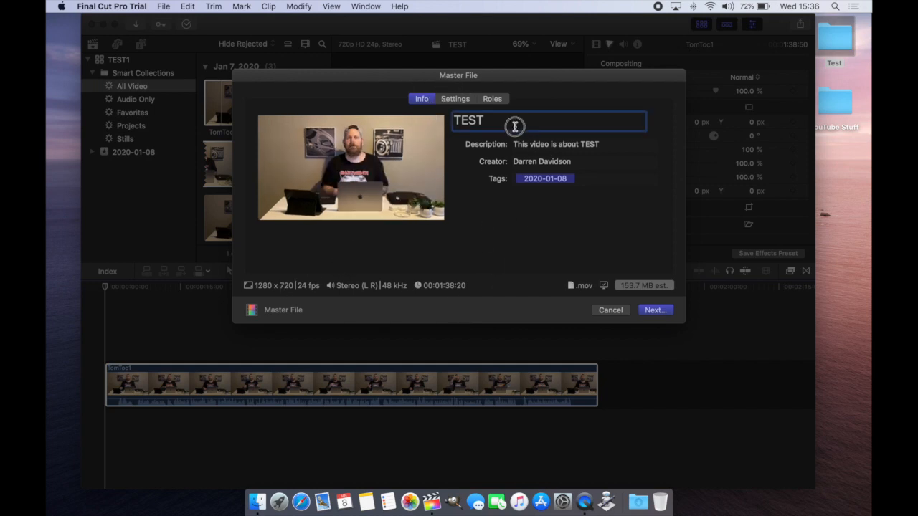
drag(514, 126, 444, 117)
click(502, 122)
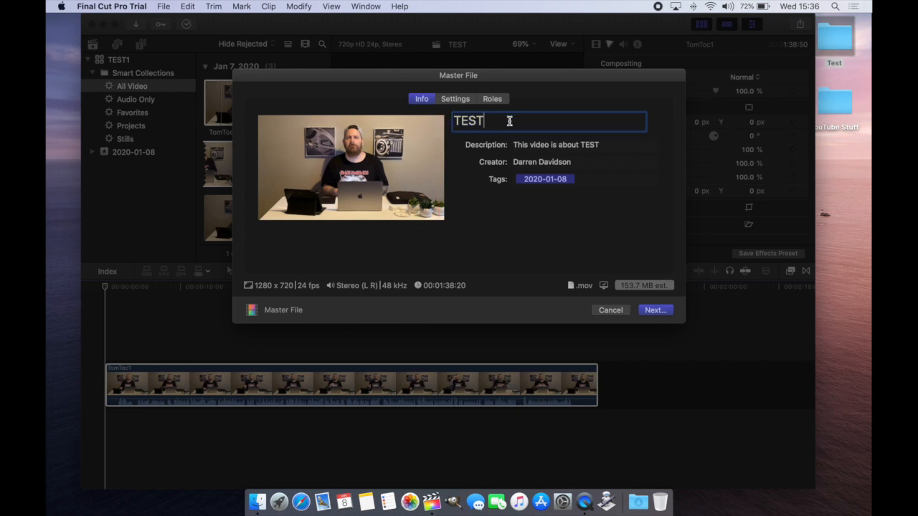
click(459, 100)
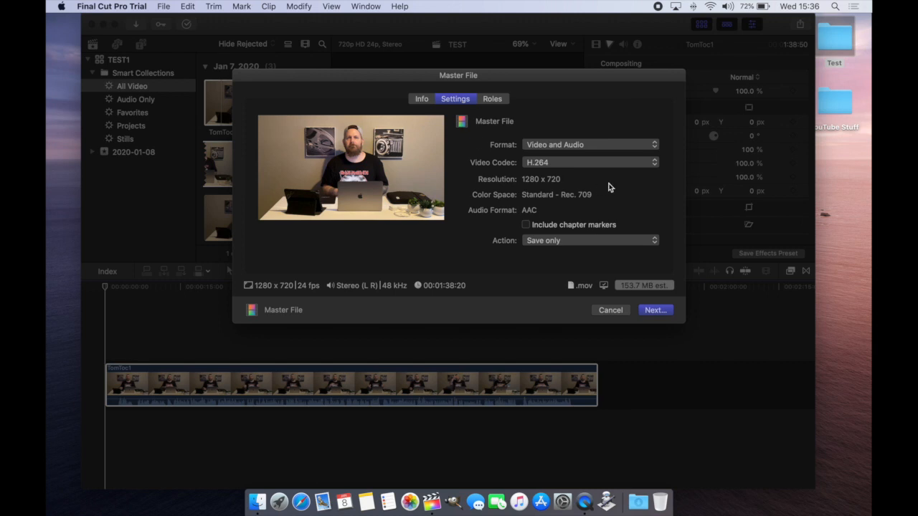
click(656, 165)
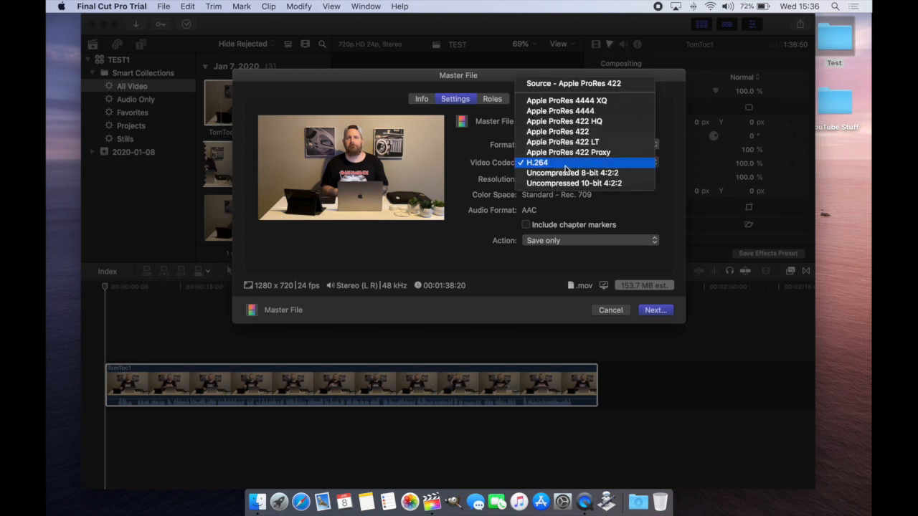
click(542, 164)
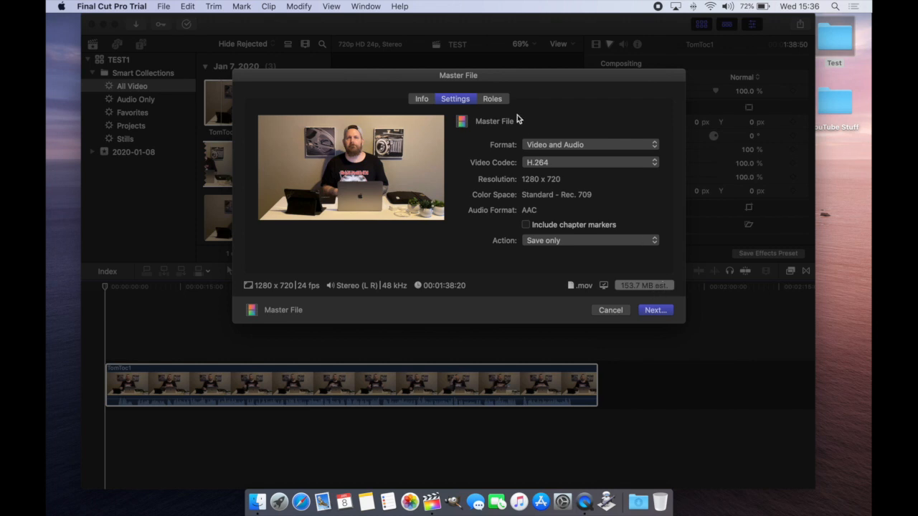
Save the exported master file as TEST in the Test folder on the desktop
click(668, 311)
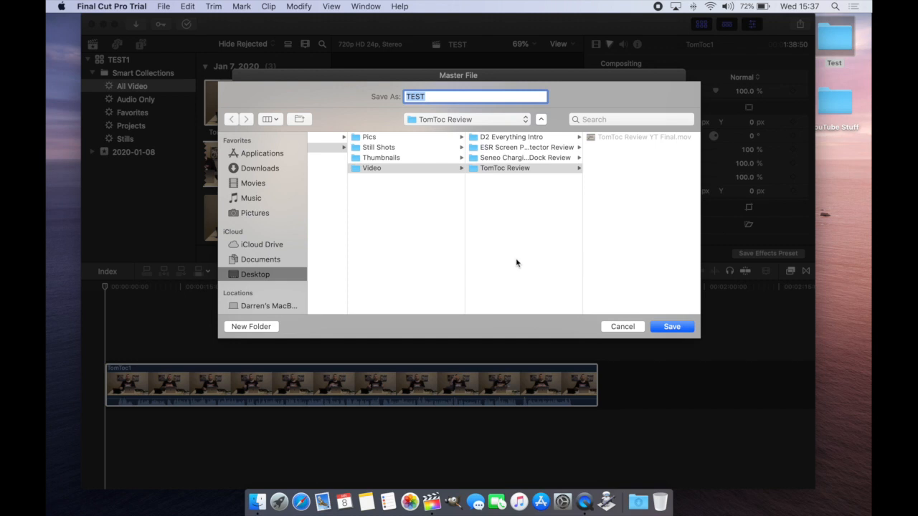
click(259, 275)
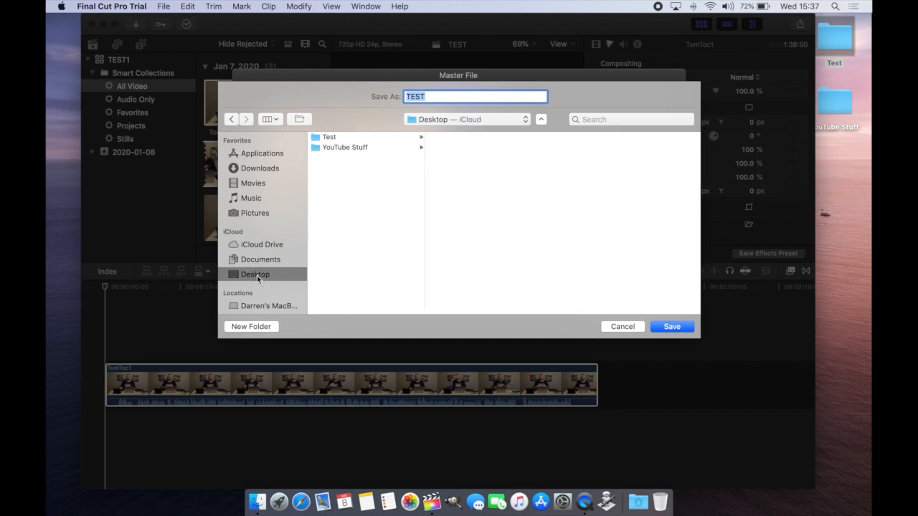
click(344, 138)
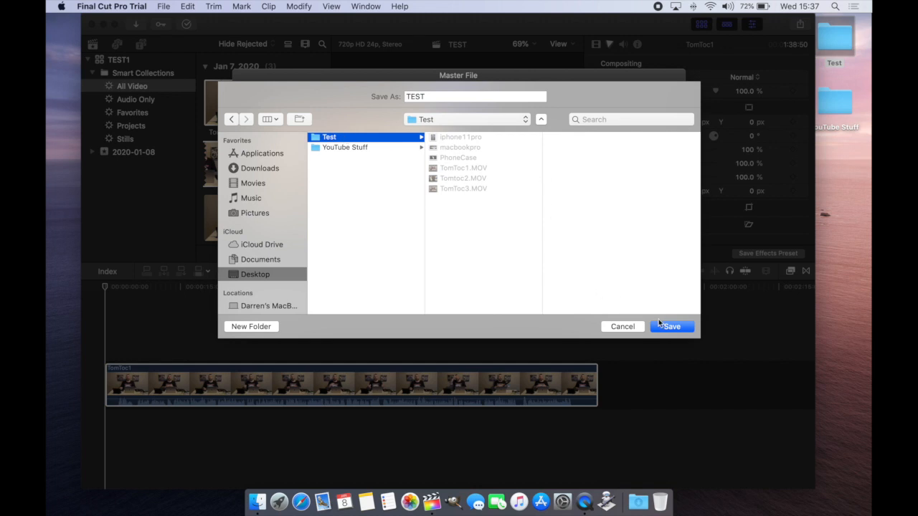
click(446, 97)
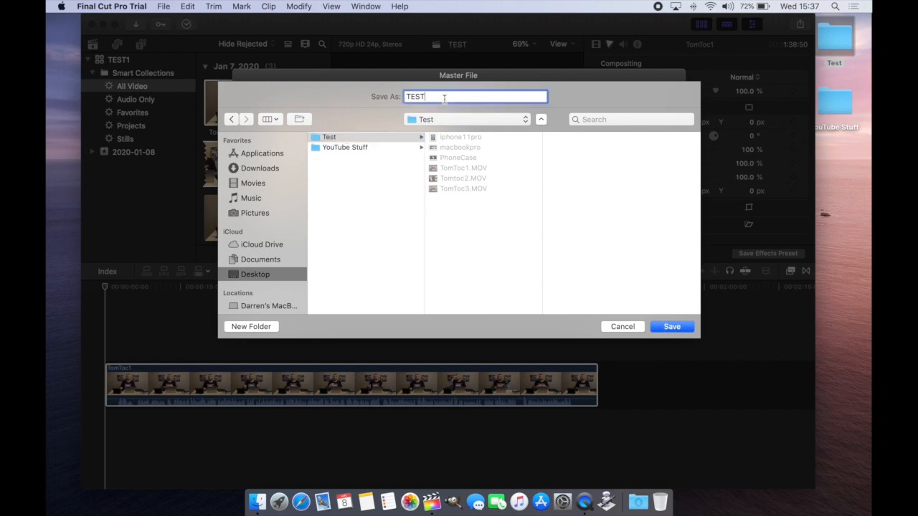
click(675, 327)
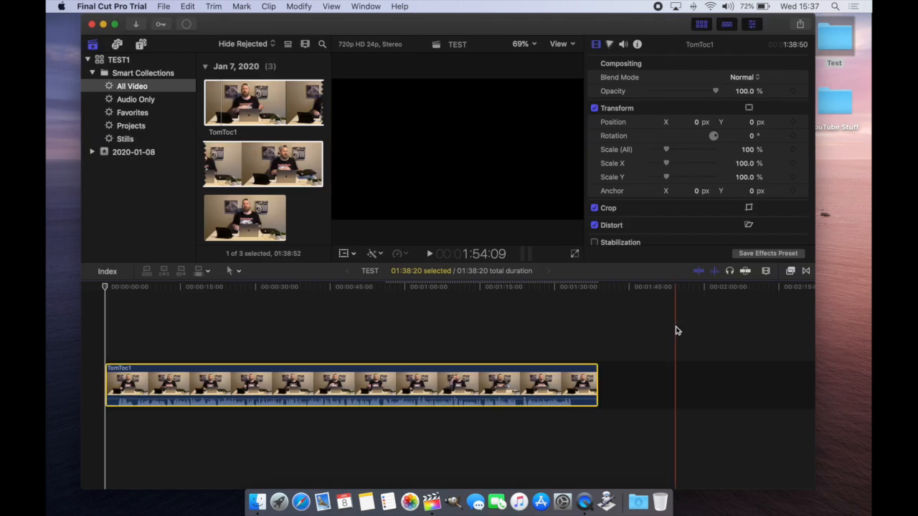
Check the TEST.mov export's progress in the background tasks with Sharing expanded, and minimize the main editing window
click(188, 25)
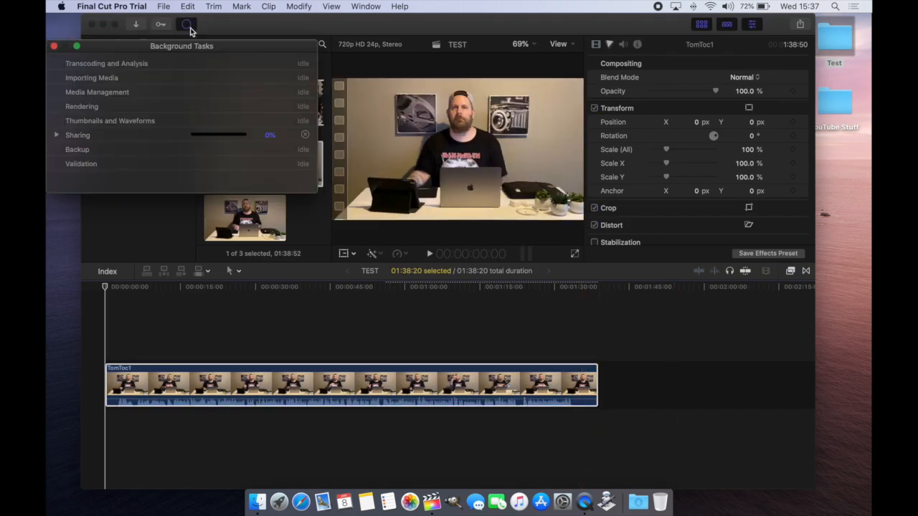
click(56, 136)
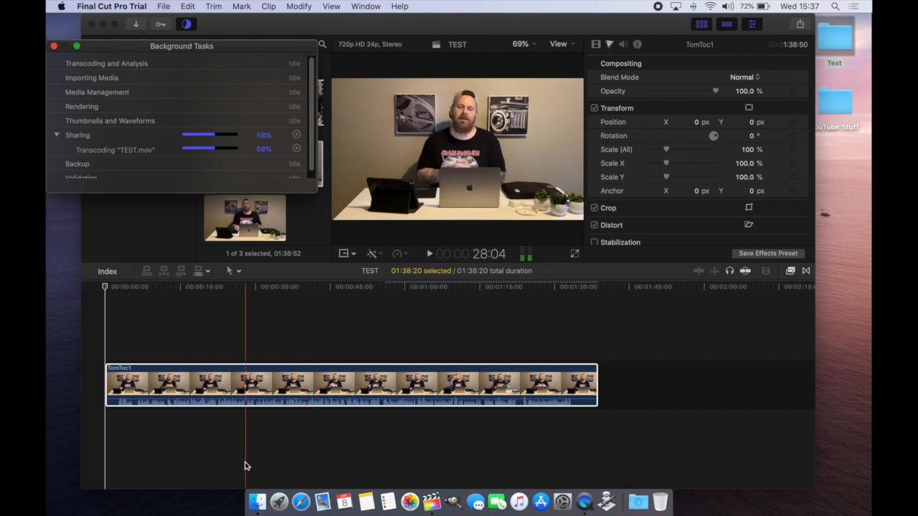
click(102, 24)
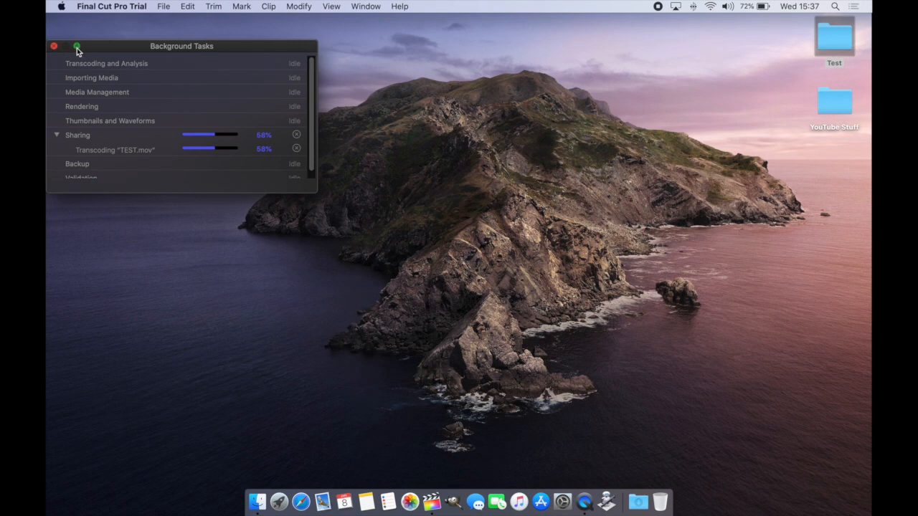
click(633, 179)
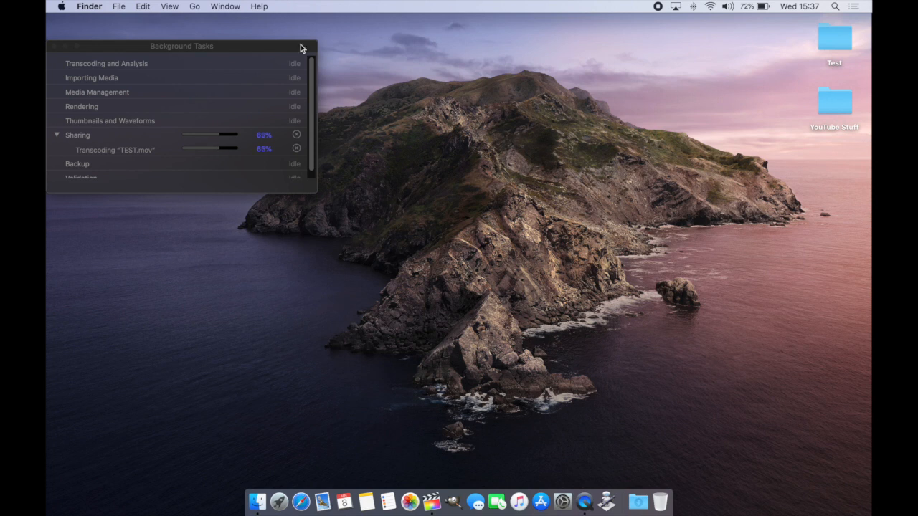
Switch to Finder and inspect the TEST1 library's details in the Movies folder
click(257, 502)
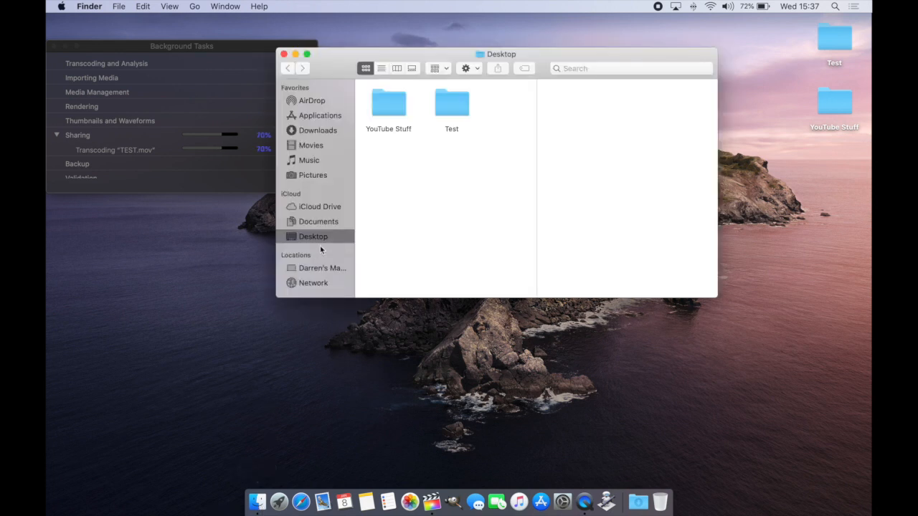
click(308, 147)
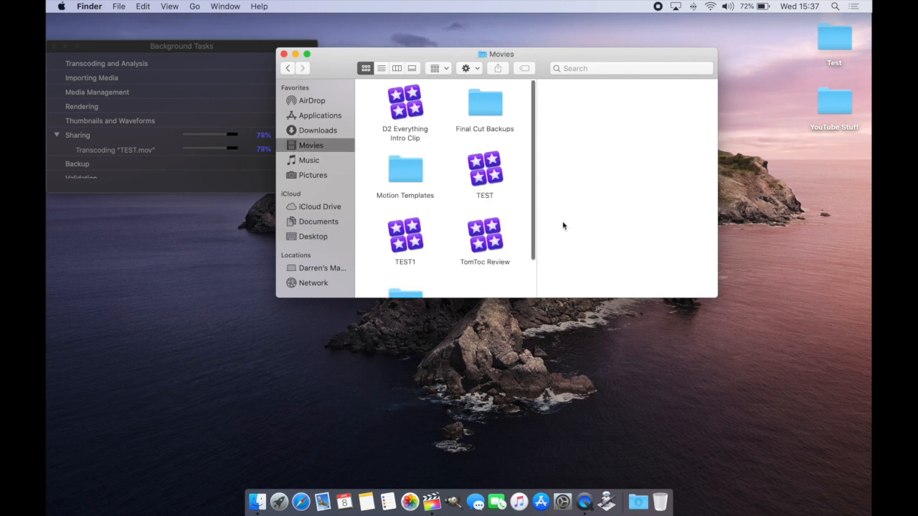
click(399, 241)
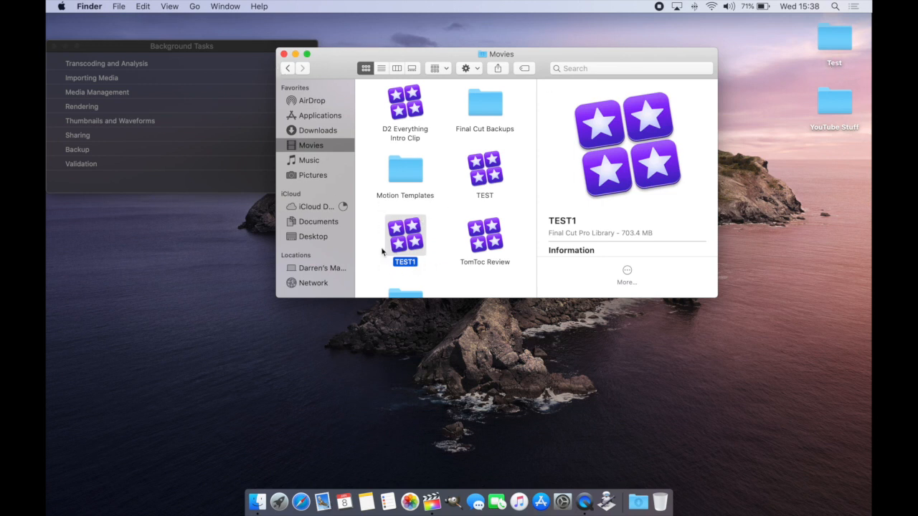
Open the Test folder on the Desktop and inspect the exported TEST.mov file's details
click(305, 240)
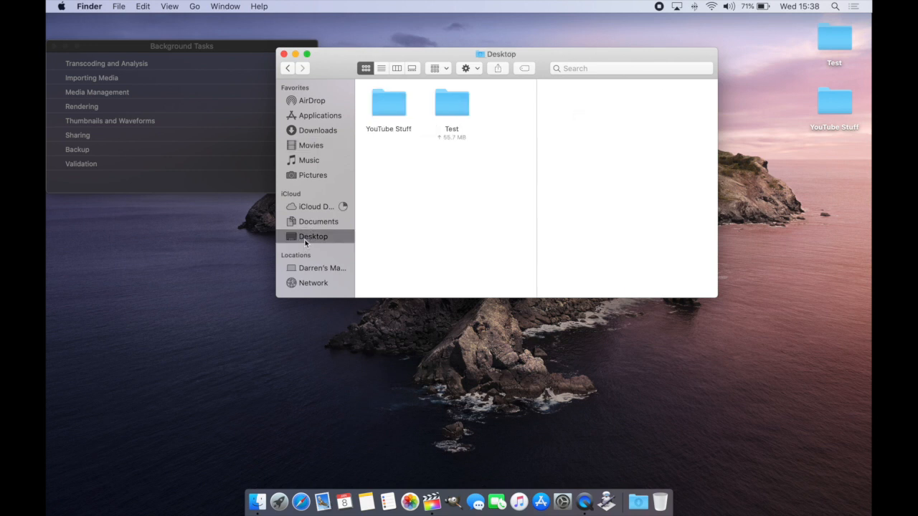
double_click(454, 134)
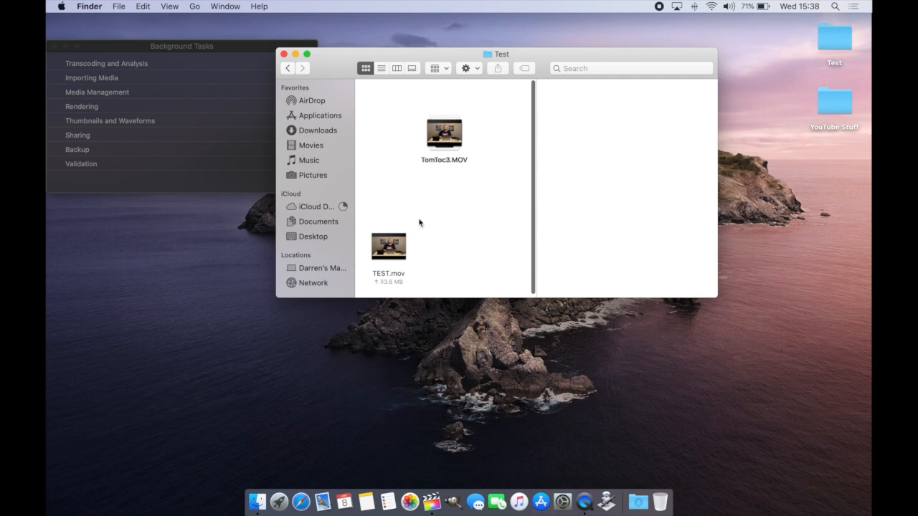
click(401, 273)
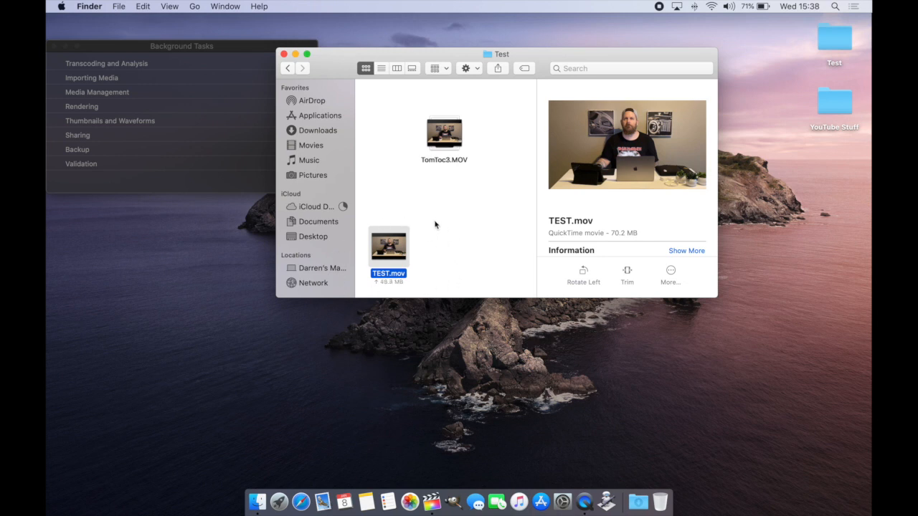
mouse_move(396, 246)
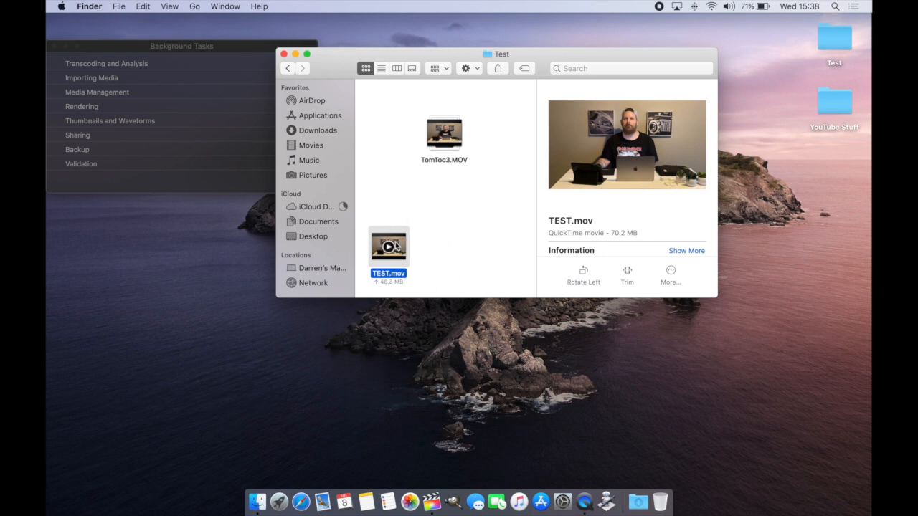
Close the Background Tasks window and the Finder window showing the Test folder
click(53, 45)
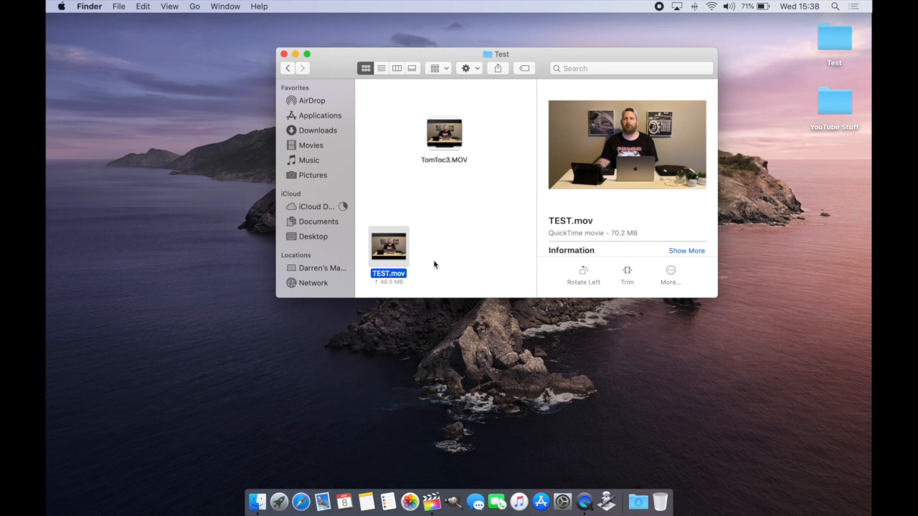
mouse_move(392, 248)
click(284, 55)
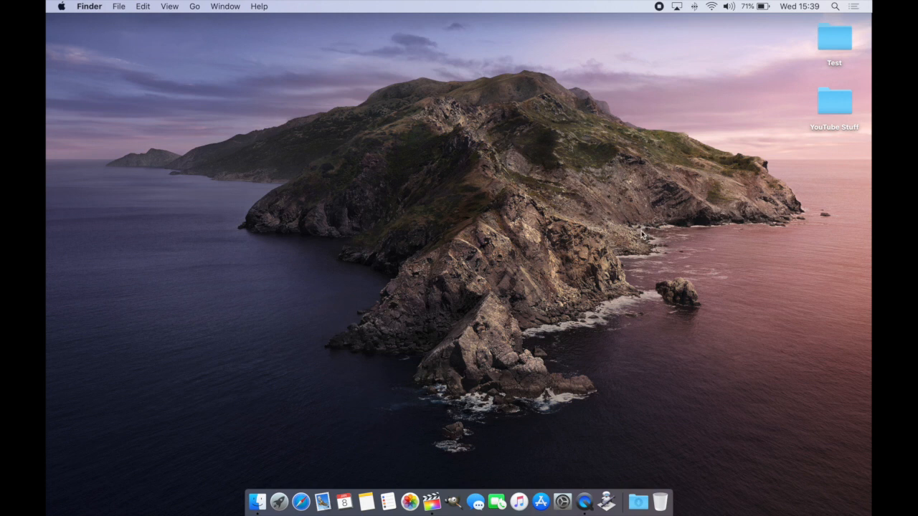
Switch back to Final Cut Pro and close the TEST1 library
click(430, 504)
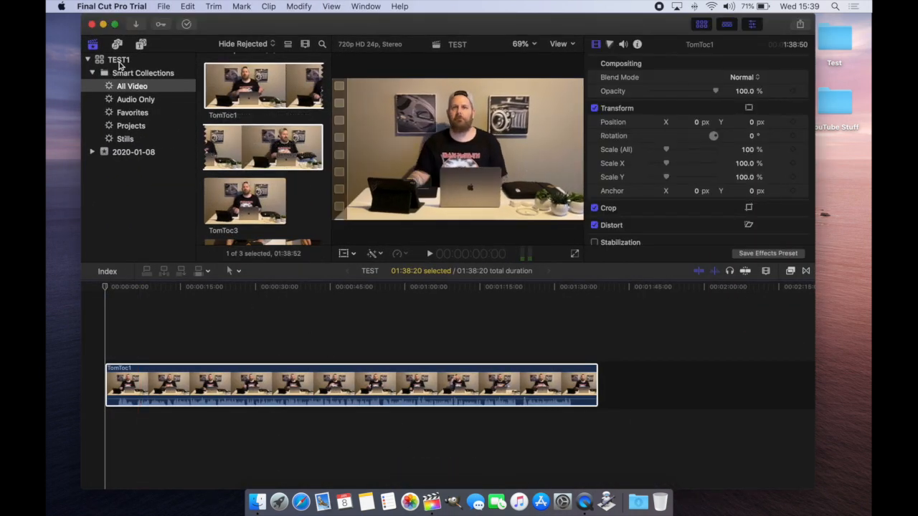
click(119, 61)
click(164, 9)
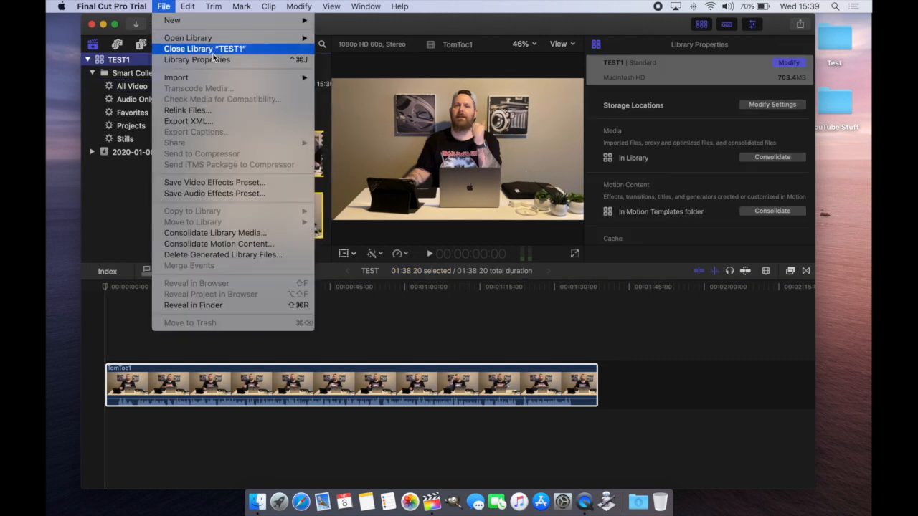
click(213, 50)
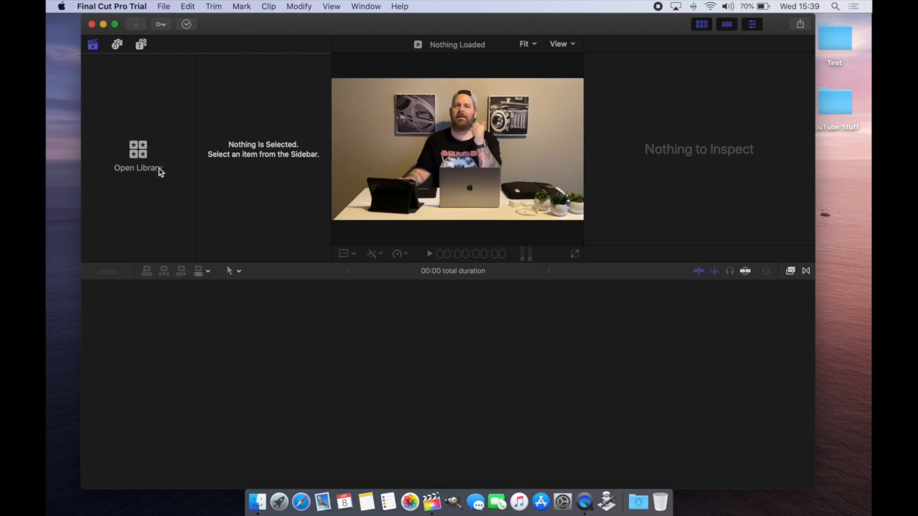
Reopen the TEST1 library from the list of recent libraries
click(139, 152)
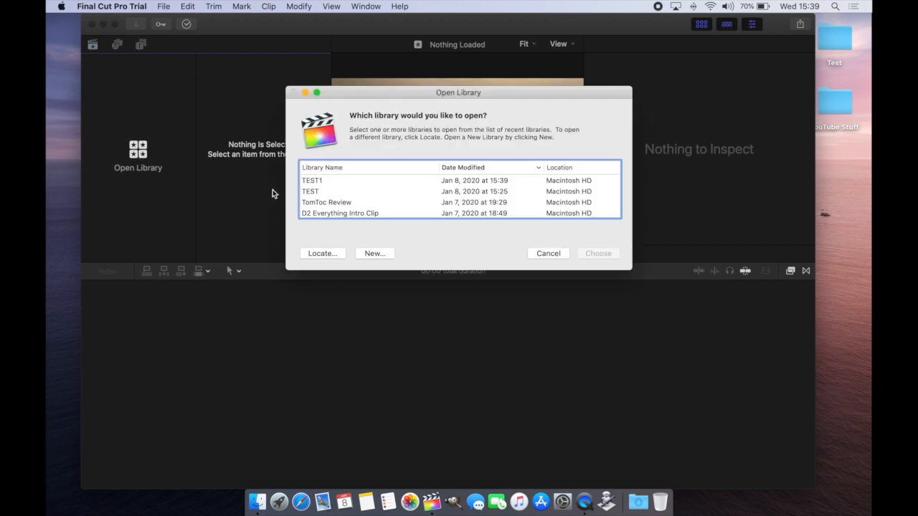
click(320, 182)
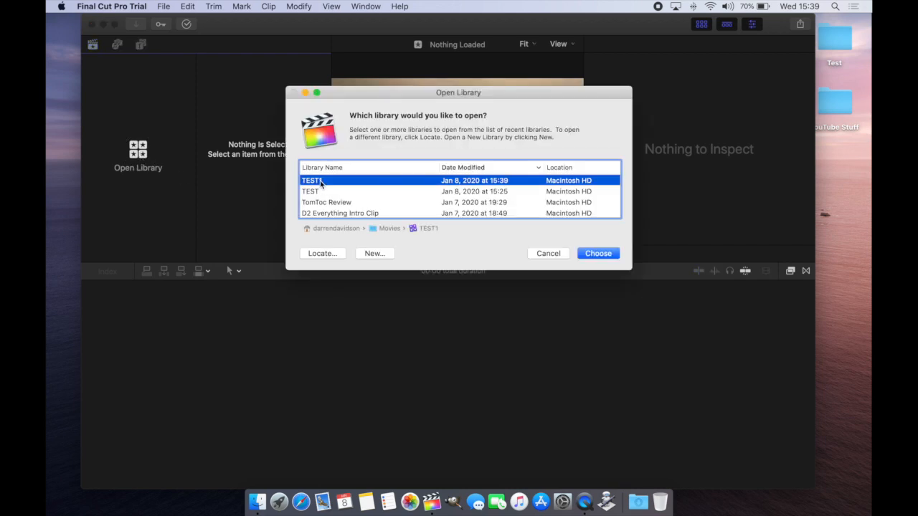
click(596, 256)
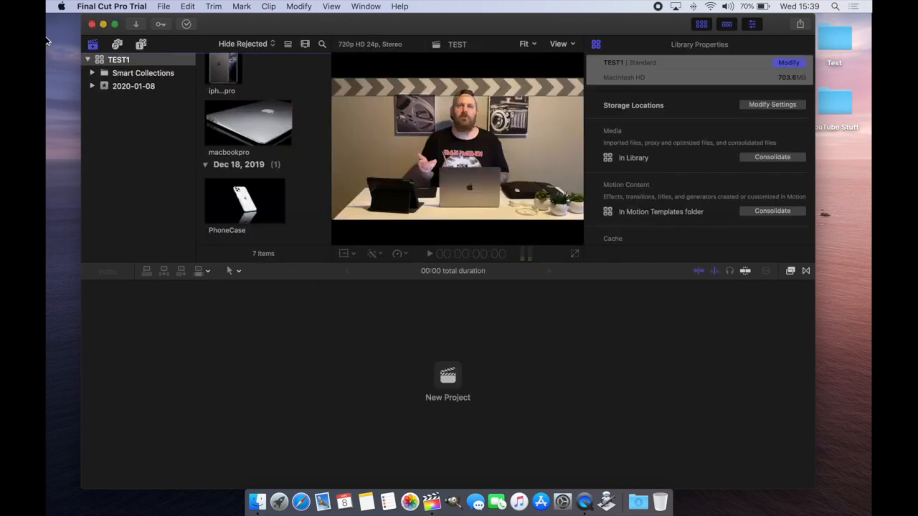
Show the All Video smart collection of TEST1 with its project and clips, and close the editing window
click(93, 72)
click(128, 86)
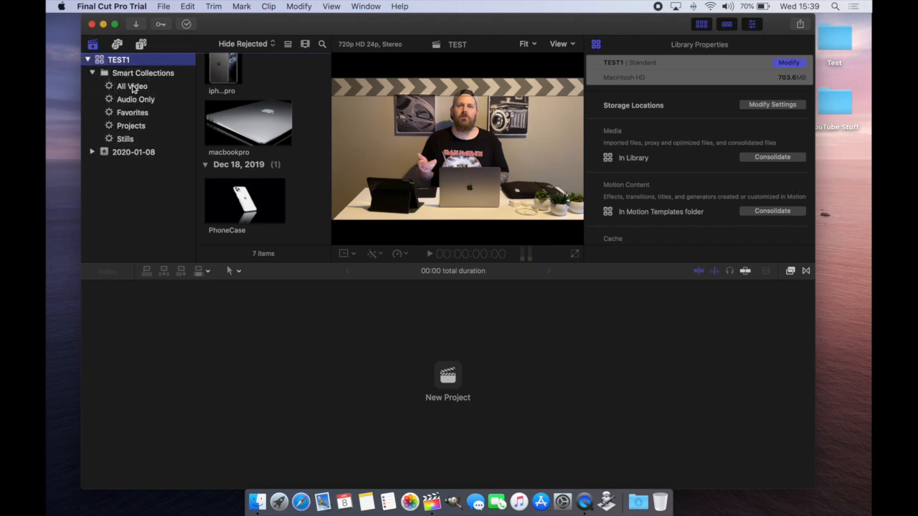
scroll(298, 129, up, 5)
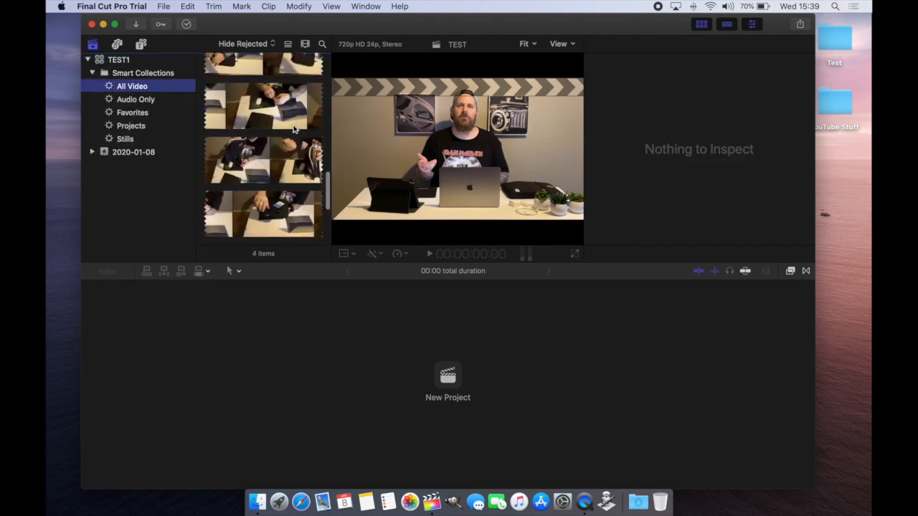
scroll(293, 128, up, 8)
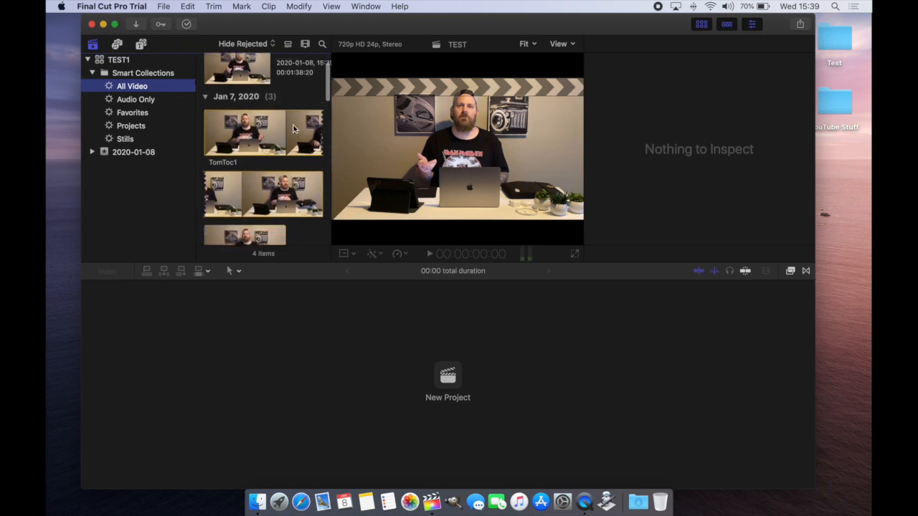
scroll(293, 129, up, 3)
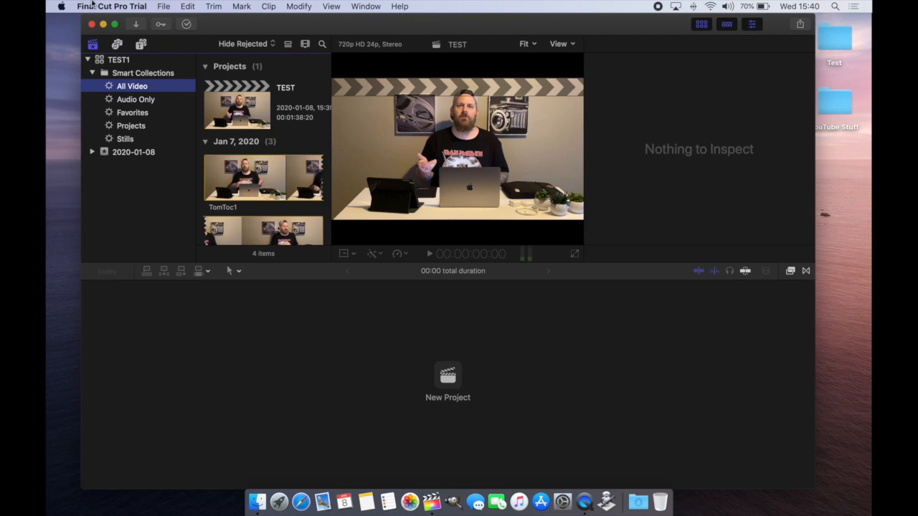
click(92, 25)
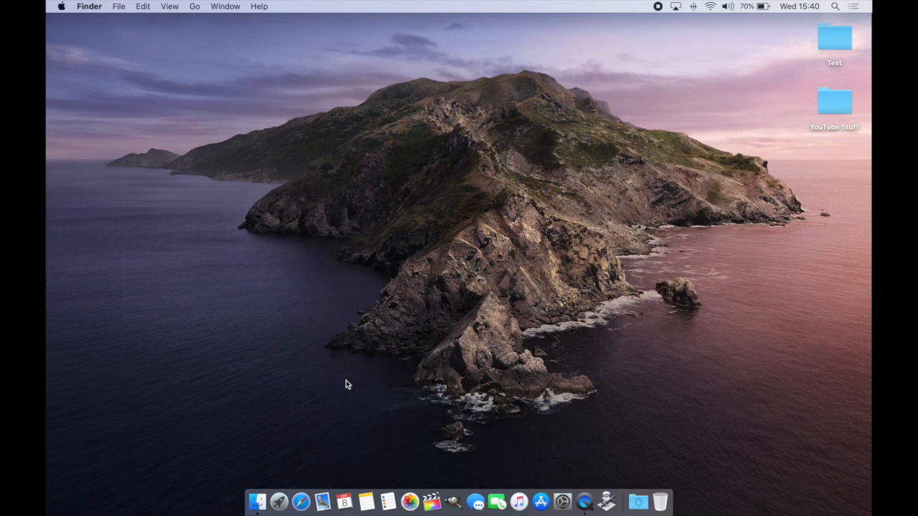
Open the Test folder from the desktop to check its video files, and close the folder window
click(826, 44)
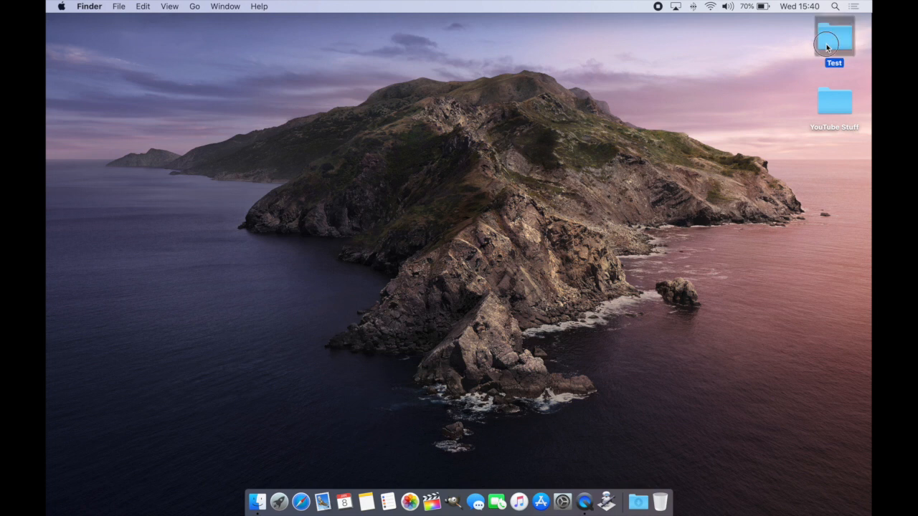
double_click(826, 45)
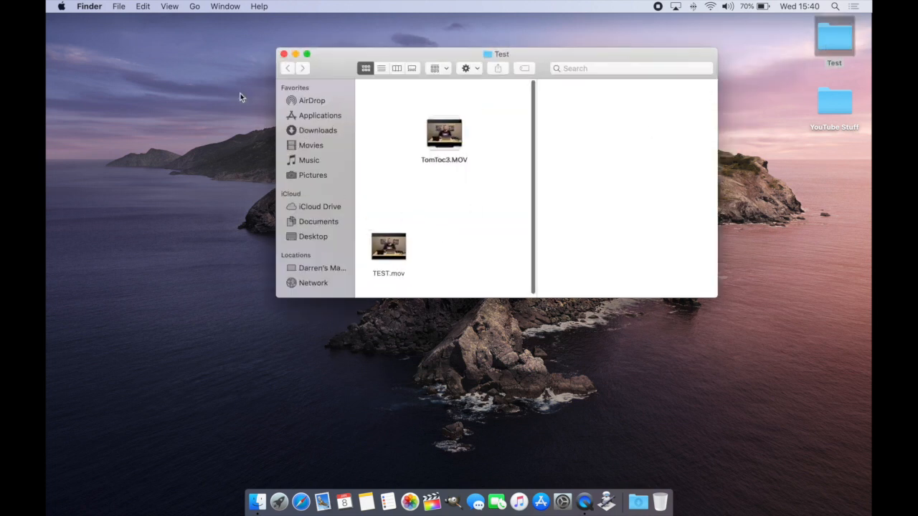
click(284, 54)
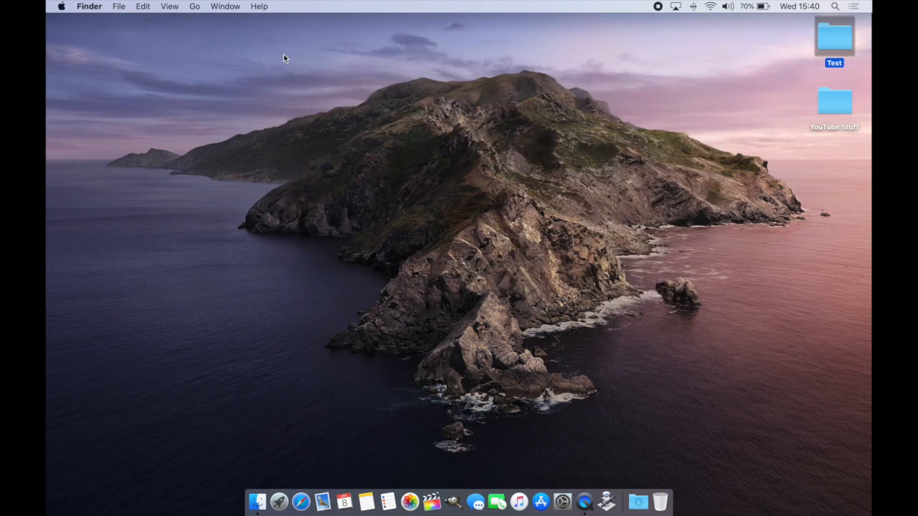
Look over the Final Cut Pro libraries stored in the Movies folder, and close the Finder window
click(256, 502)
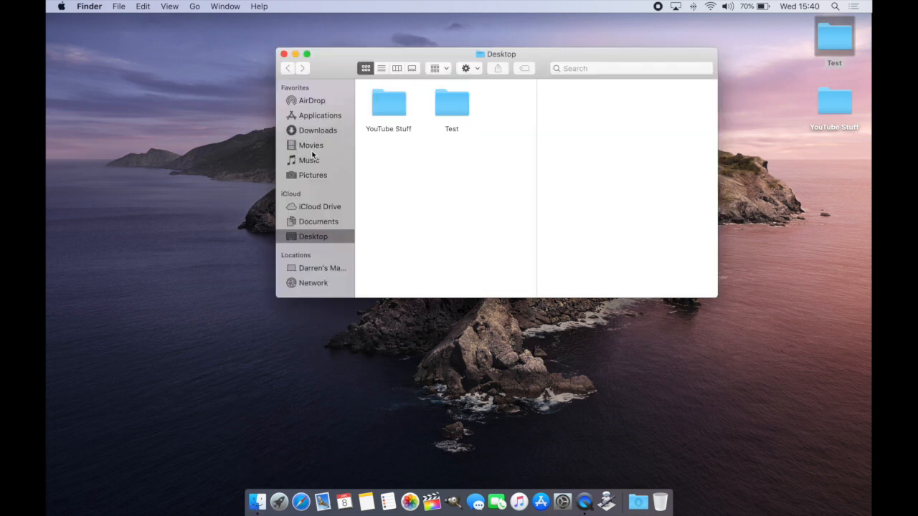
click(312, 147)
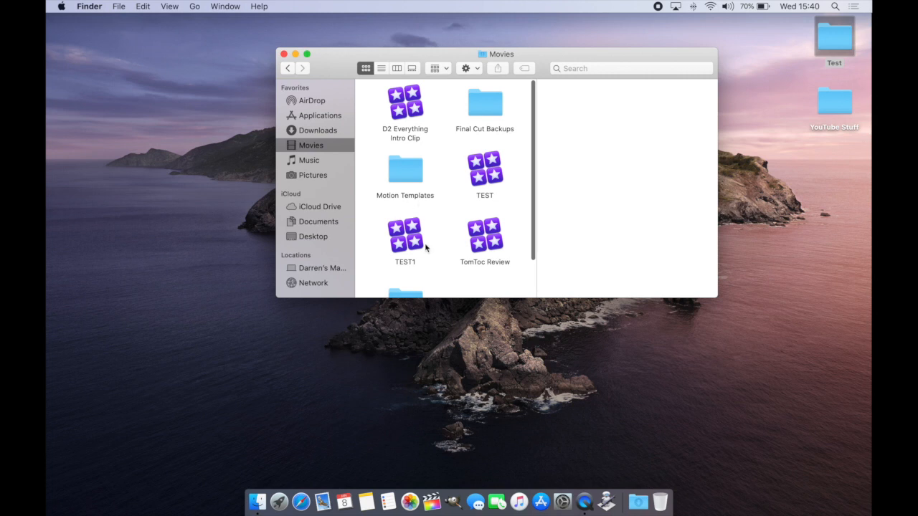
scroll(405, 237, down, 2)
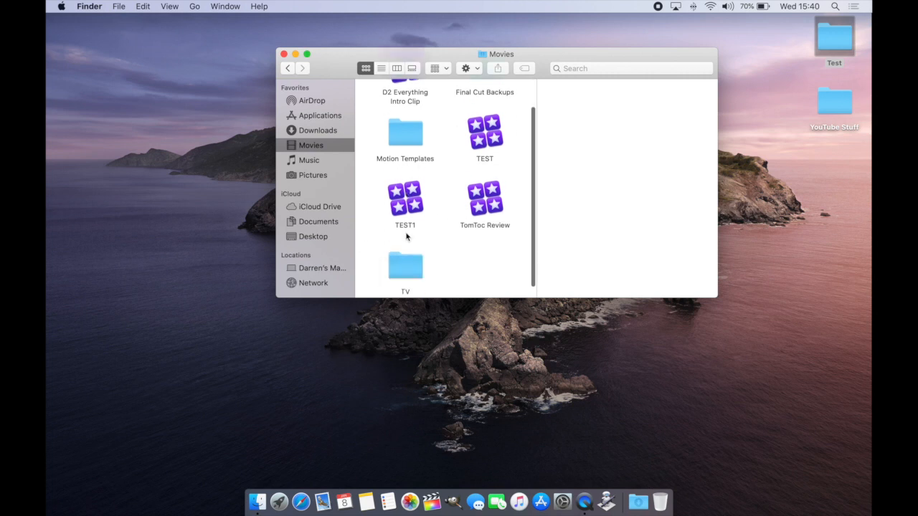
scroll(406, 237, up, 2)
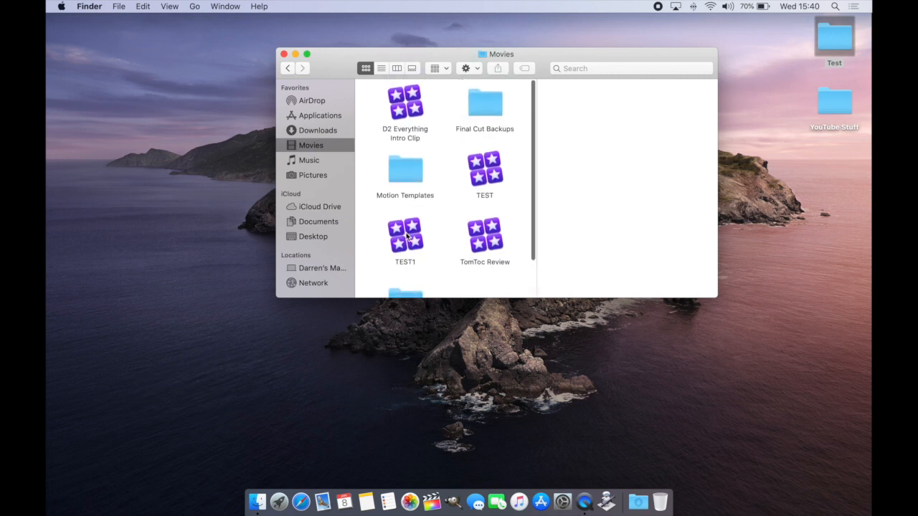
click(284, 54)
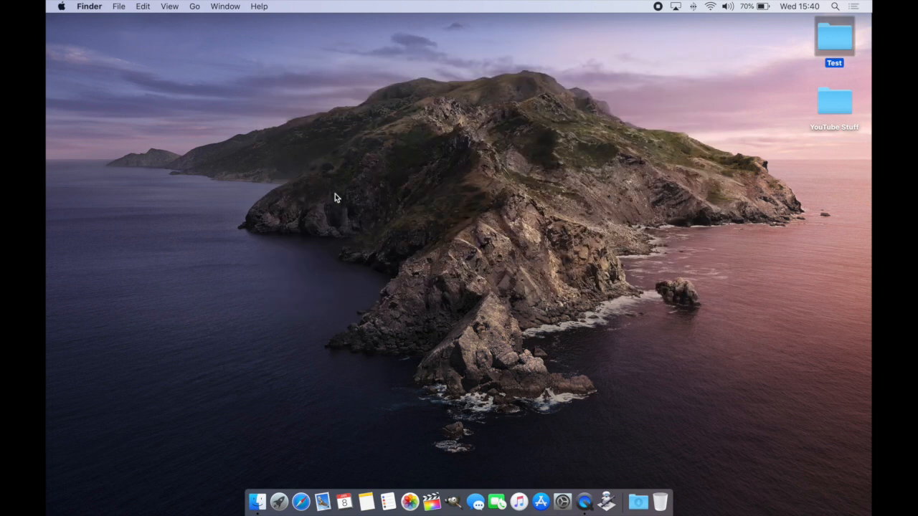